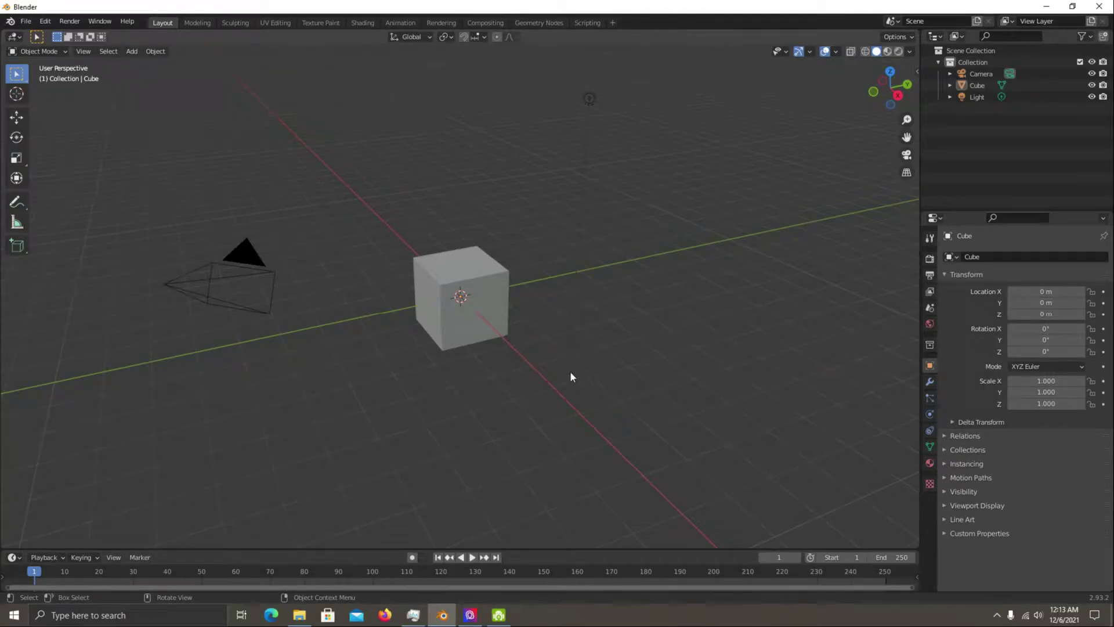
# Select the default Cube in the 3D viewport.
pyautogui.click(503, 285)
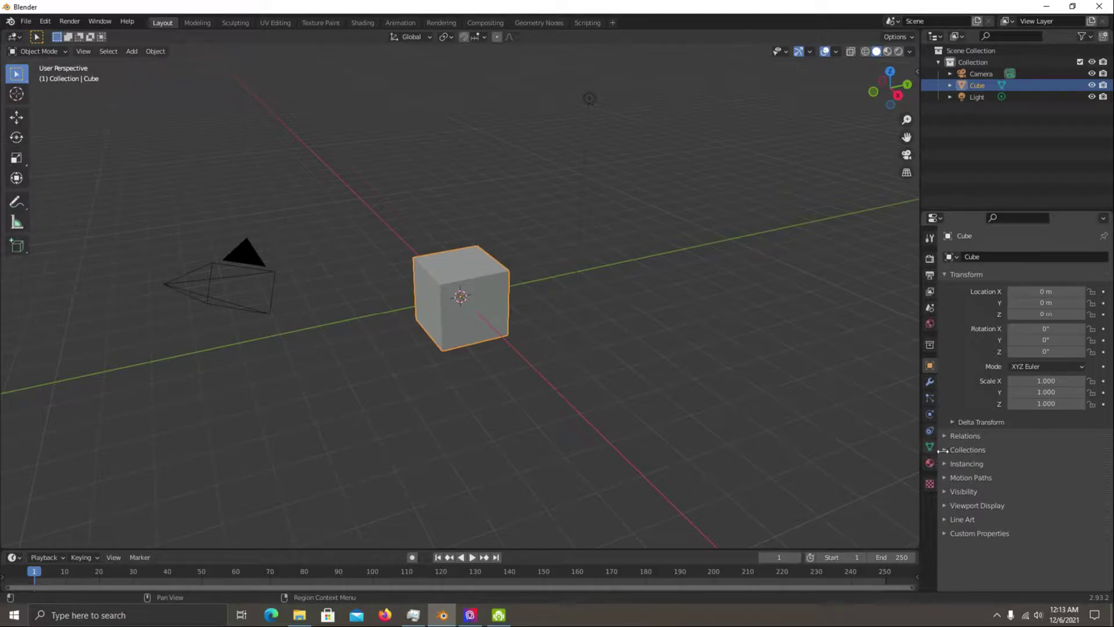
# Change the Render Engine from Eevee to Cycles in Render Properties.
pyautogui.click(930, 275)
pyautogui.click(931, 292)
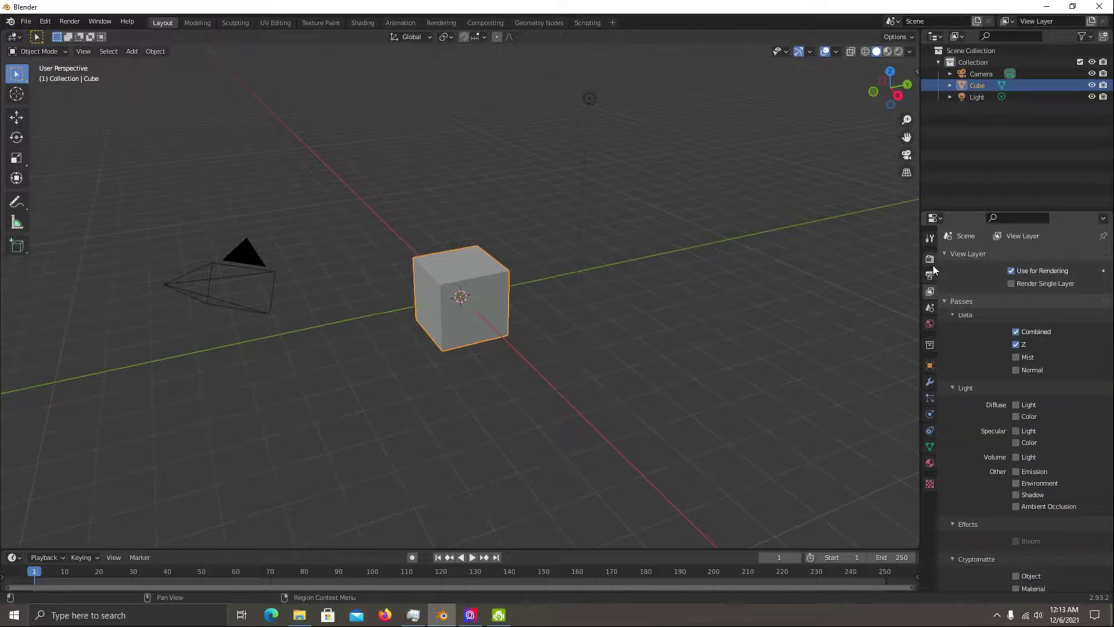
pyautogui.click(932, 263)
pyautogui.click(1033, 260)
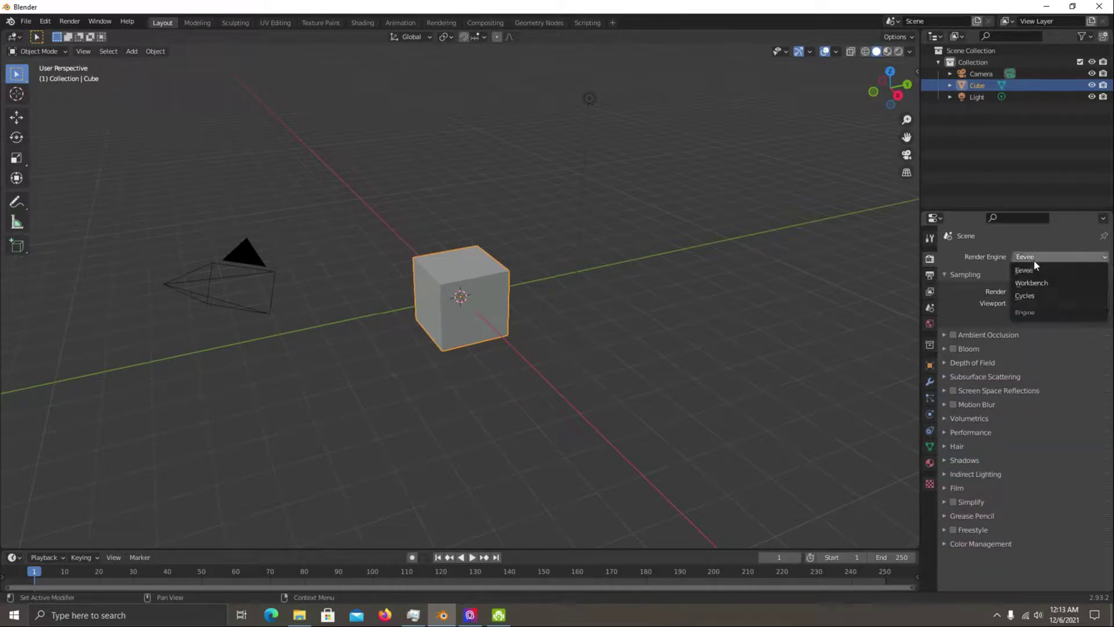
pyautogui.click(1053, 294)
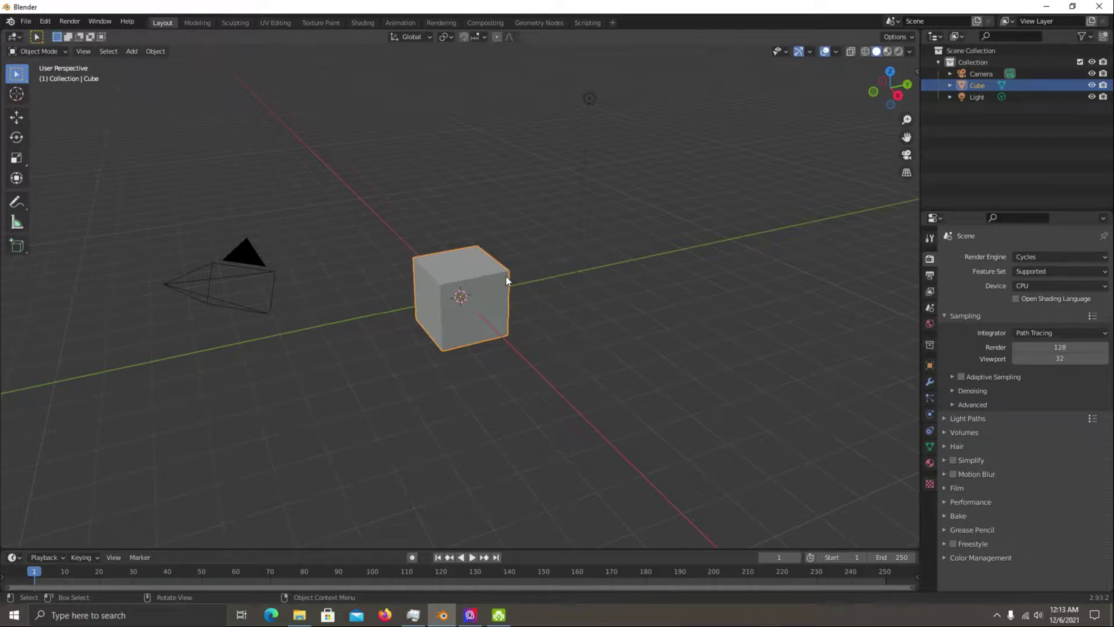
# Delete the default cube and add a Plane in its place.
pyautogui.press('Delete')
pyautogui.hotkey('shift', 'a')
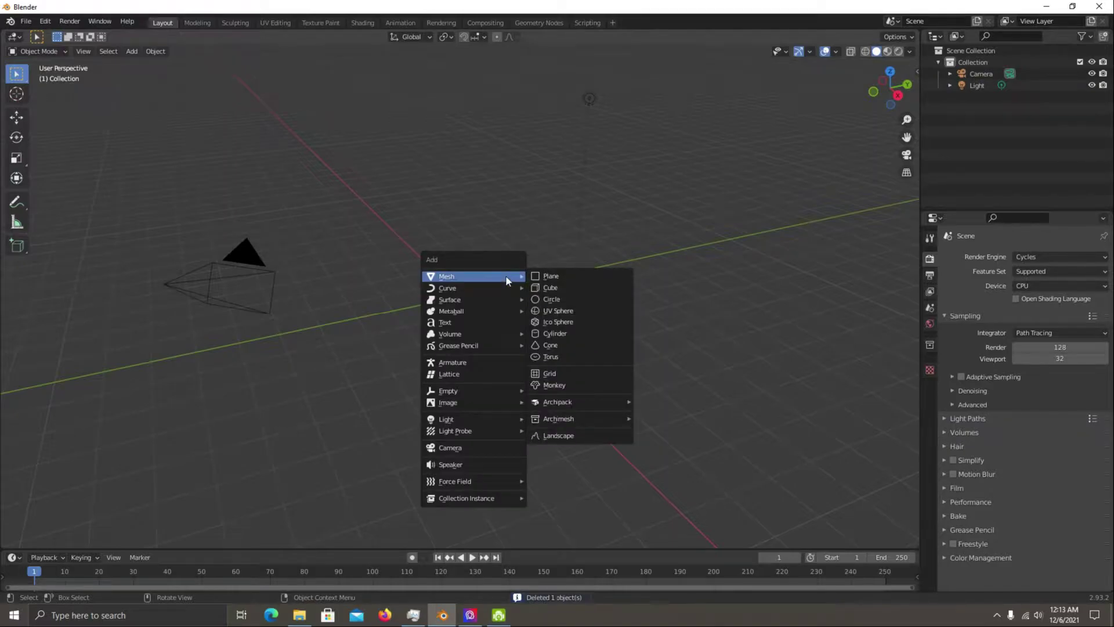
pyautogui.click(542, 275)
# Extrude the plane's edge upward in Edit Mode to form the backdrop wall.
pyautogui.moveTo(555, 288); pyautogui.dragTo(559, 304, button='middle')
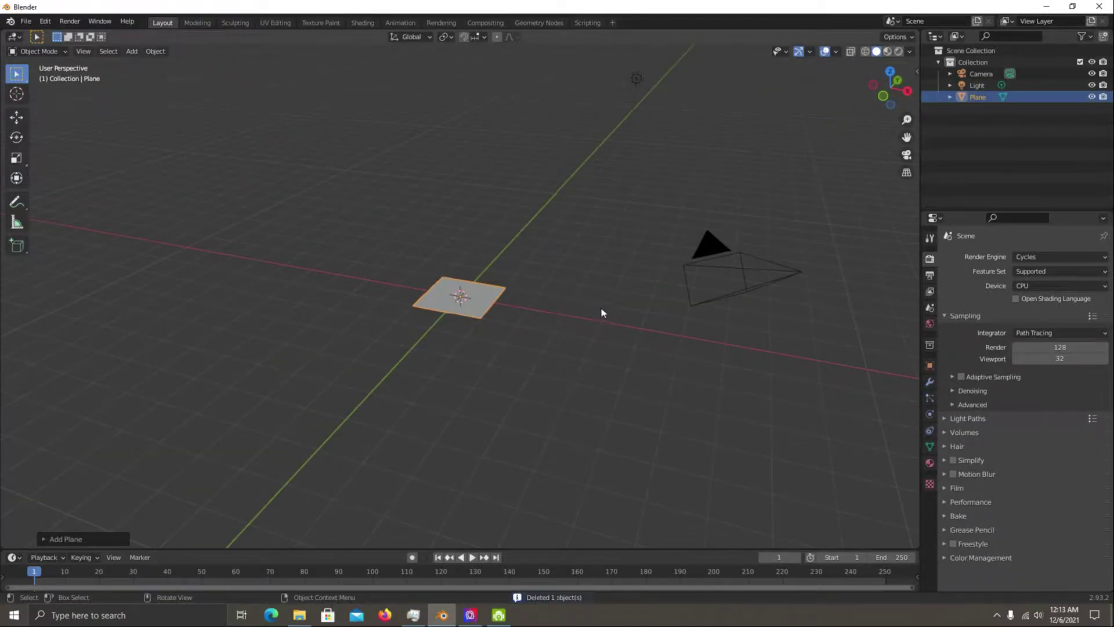
pyautogui.scroll(5, 601, 312)
pyautogui.press('Tab')
pyautogui.press('e')
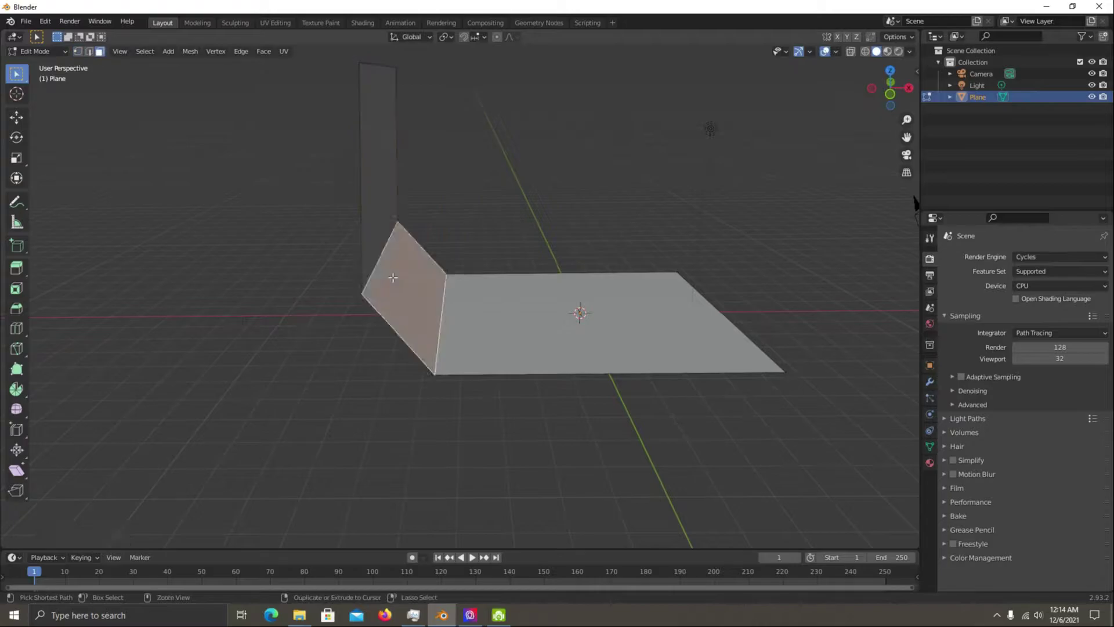
pyautogui.click(471, 179)
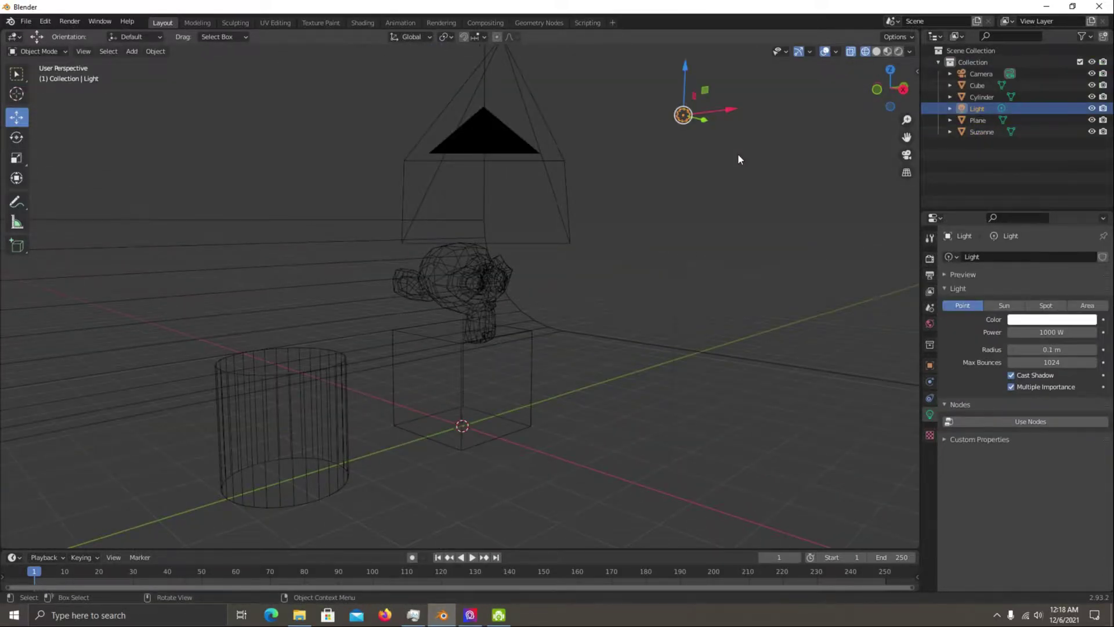
# Turn on Rendered viewport shading and orbit to view the point-lit objects.
pyautogui.click(898, 52)
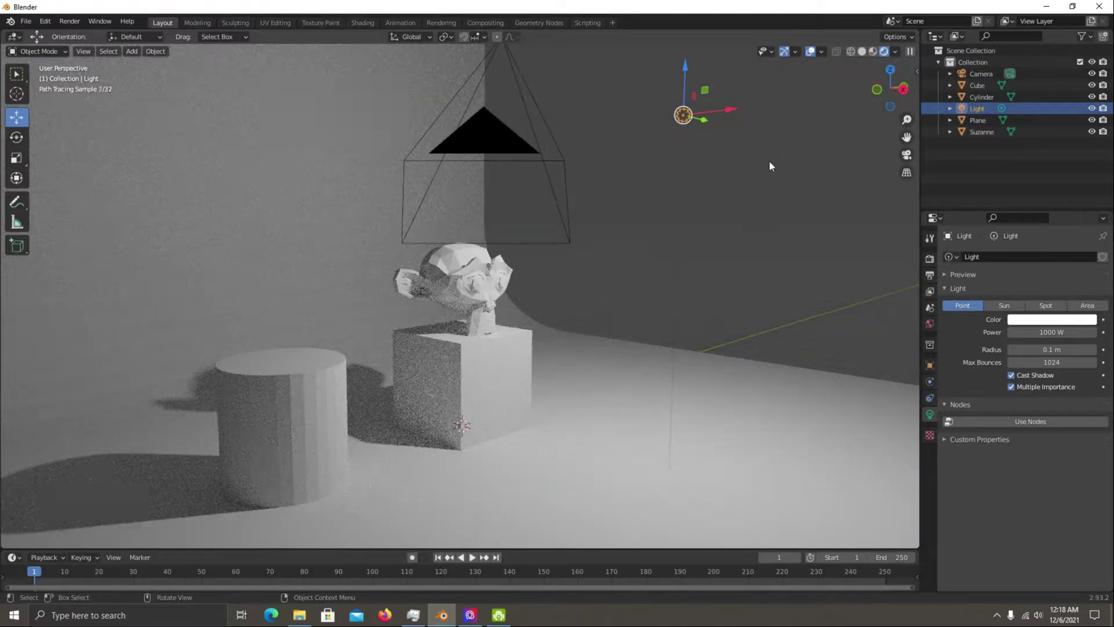
pyautogui.moveTo(768, 160)
pyautogui.mouseDown(button='middle')
pyautogui.moveTo(690, 161)
pyautogui.moveTo(720, 178)
pyautogui.moveTo(775, 171)
pyautogui.moveTo(739, 182)
pyautogui.moveTo(781, 169)
pyautogui.moveTo(703, 148)
pyautogui.moveTo(552, 179)
pyautogui.moveTo(683, 192)
pyautogui.mouseUp(button='middle')
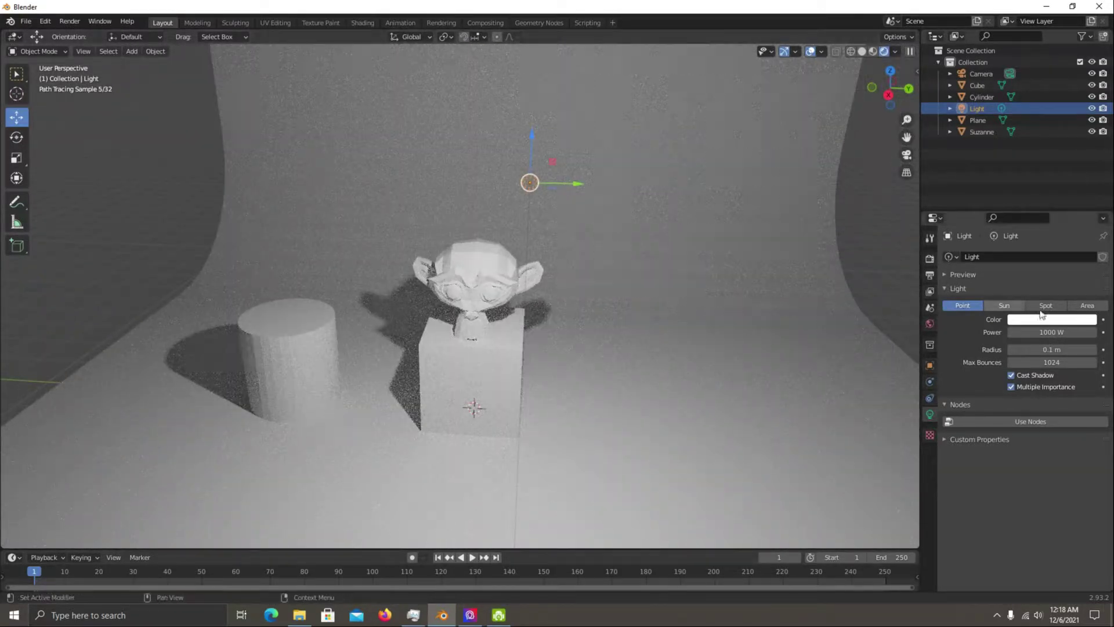
# Raise the point light Radius from 0.1 m, trying 4.83 and 2.23, to 6.09 m.
pyautogui.moveTo(847, 313); pyautogui.dragTo(831, 286, button='middle')
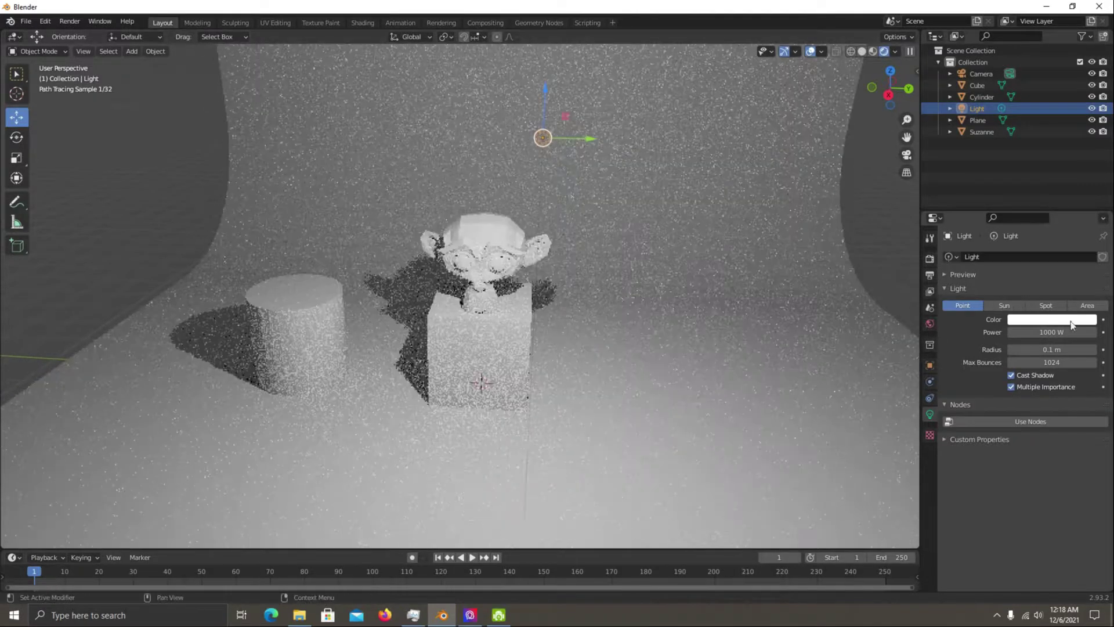
pyautogui.click(1065, 350)
pyautogui.press('Return')
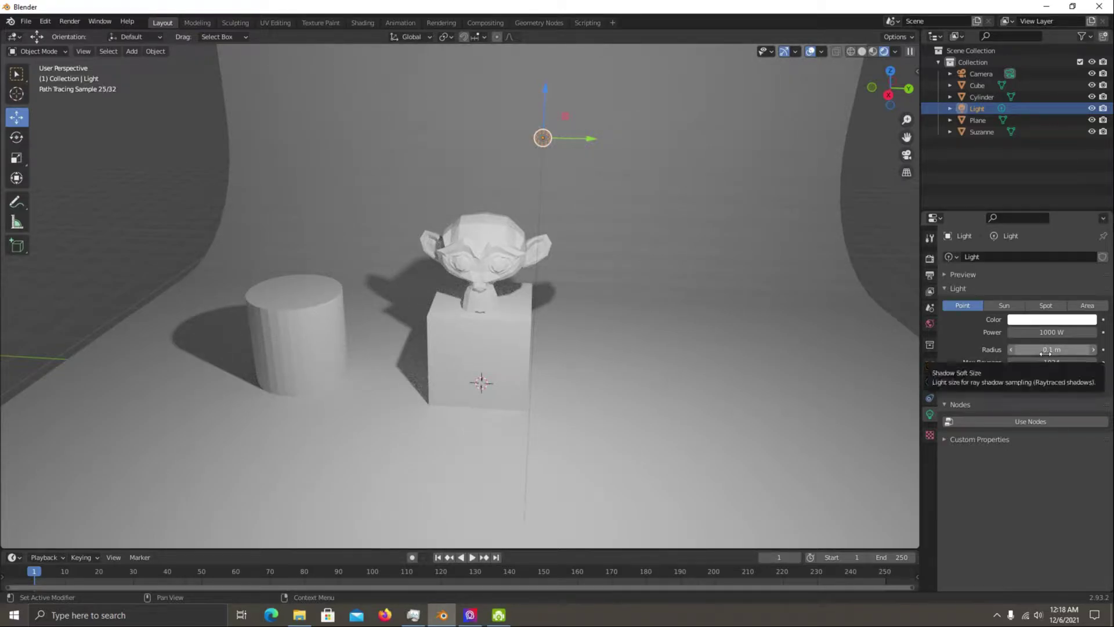
pyautogui.moveTo(1043, 351); pyautogui.dragTo(1079, 352)
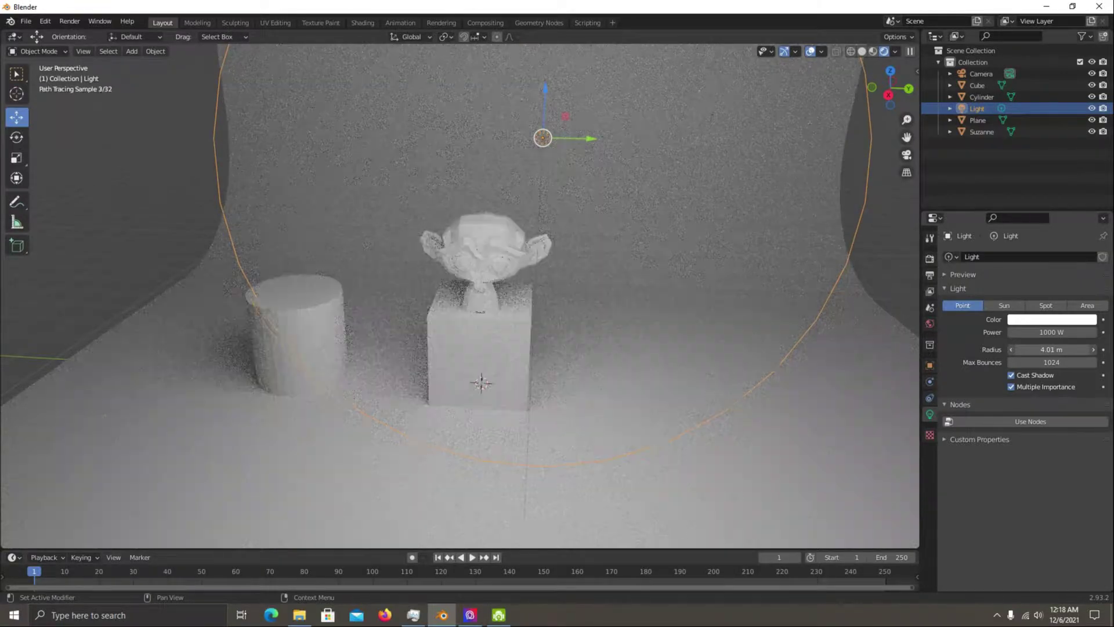
pyautogui.moveTo(1079, 351)
pyautogui.mouseDown()
pyautogui.moveTo(1094, 352)
pyautogui.moveTo(1046, 352)
pyautogui.mouseUp()
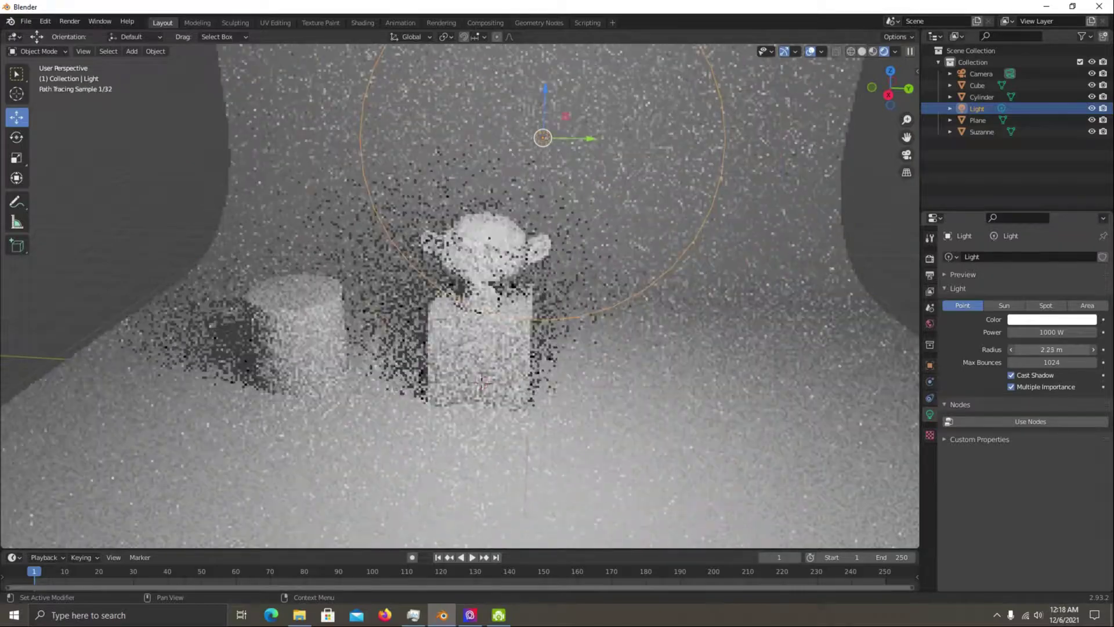
pyautogui.moveTo(721, 294); pyautogui.dragTo(762, 303, button='middle')
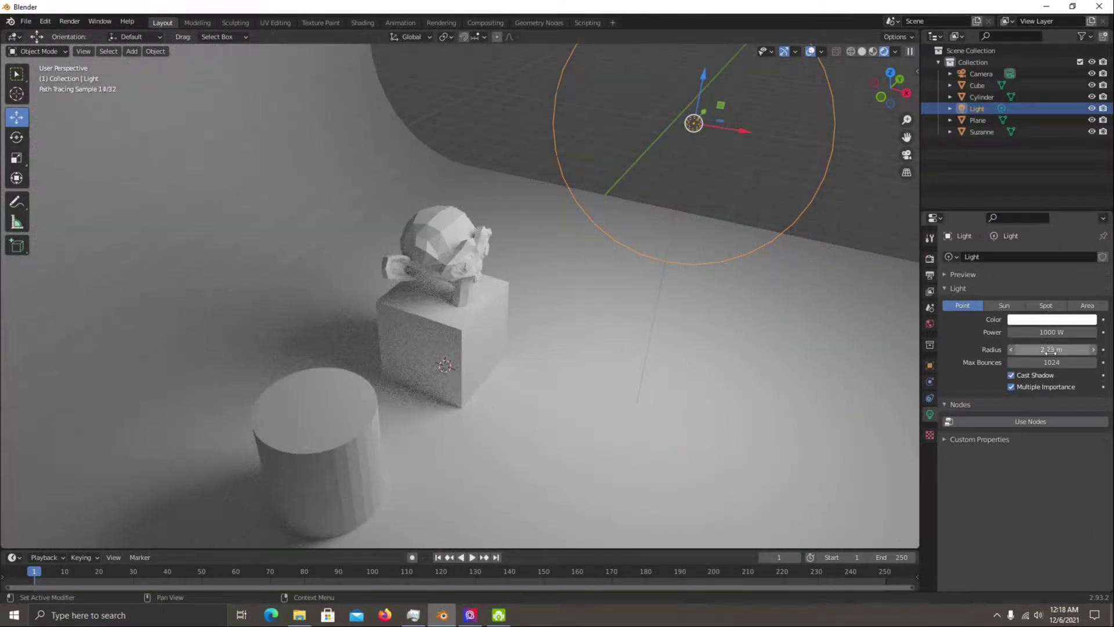
pyautogui.moveTo(1049, 348); pyautogui.dragTo(1097, 348)
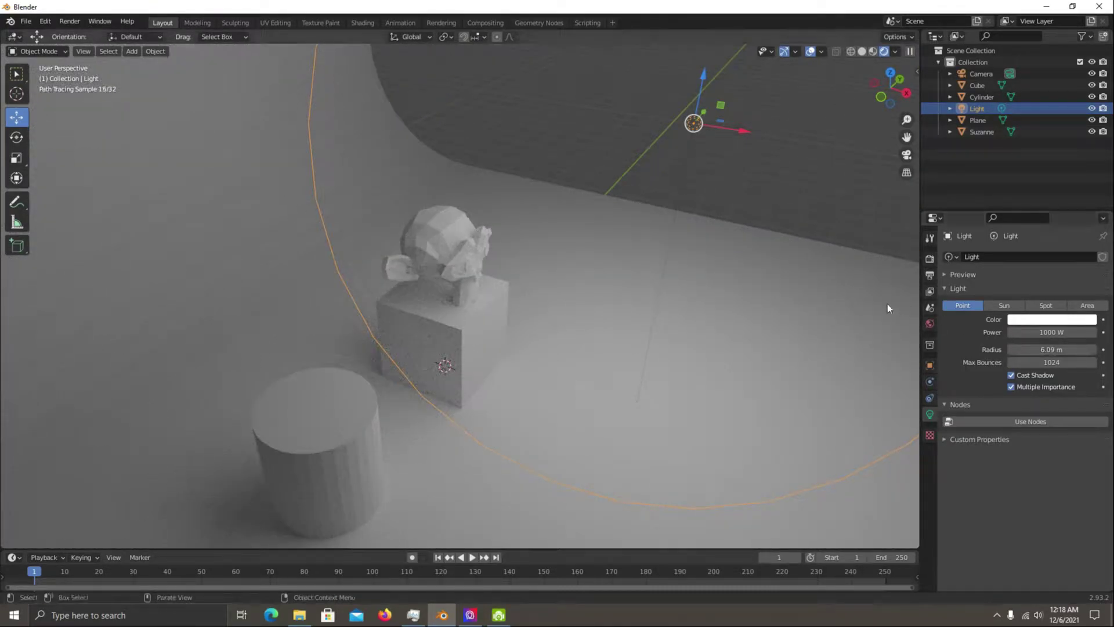
pyautogui.moveTo(832, 248); pyautogui.dragTo(807, 245, button='middle')
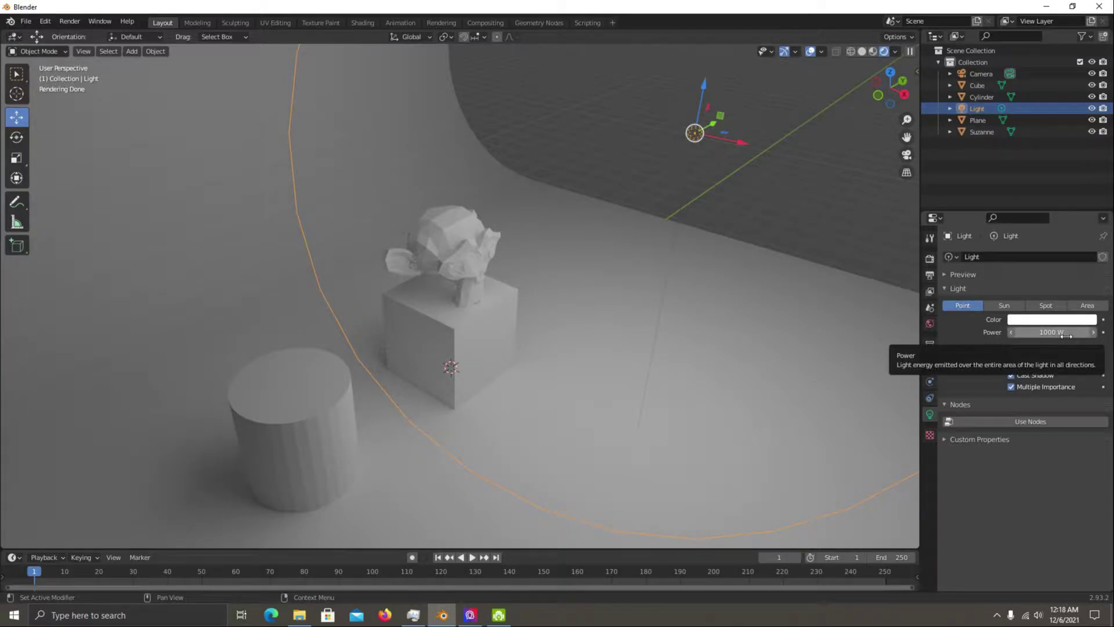
# Set the point light to 828 W and 1.17 m radius, then move it lower.
pyautogui.moveTo(1051, 335); pyautogui.dragTo(1043, 335)
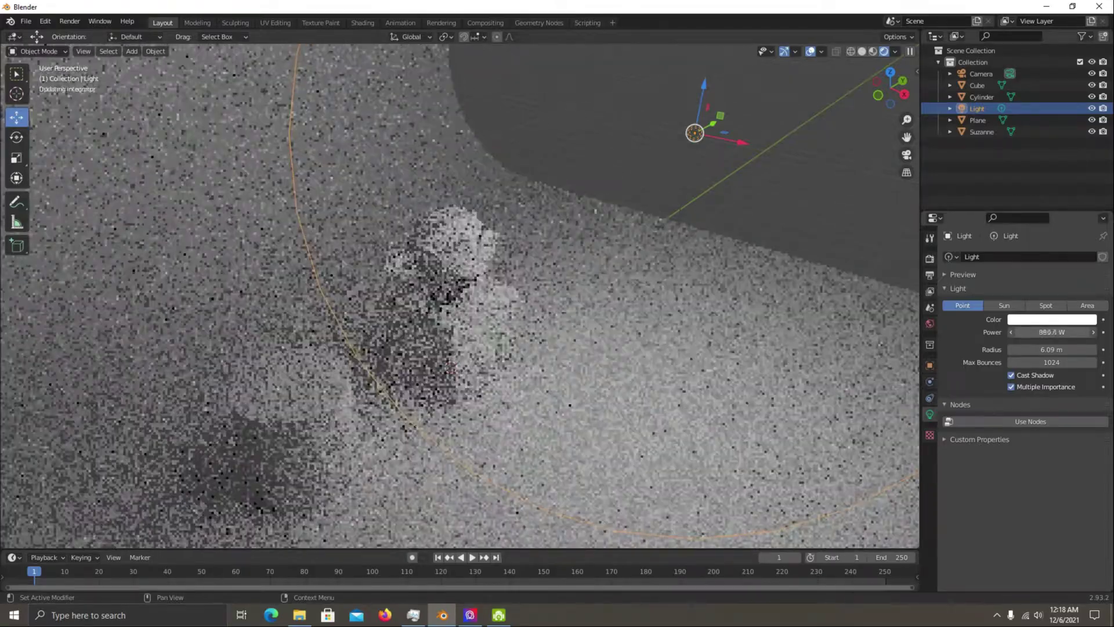
pyautogui.moveTo(1076, 335)
pyautogui.mouseDown()
pyautogui.moveTo(1028, 333)
pyautogui.moveTo(1062, 333)
pyautogui.mouseUp()
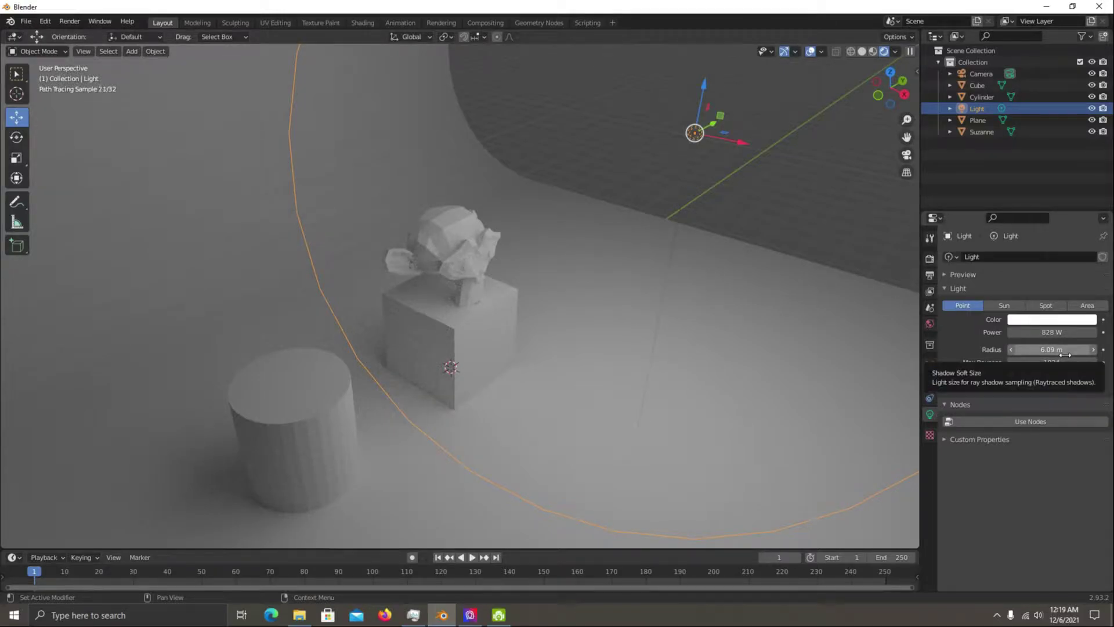
pyautogui.moveTo(1065, 350); pyautogui.dragTo(1022, 350)
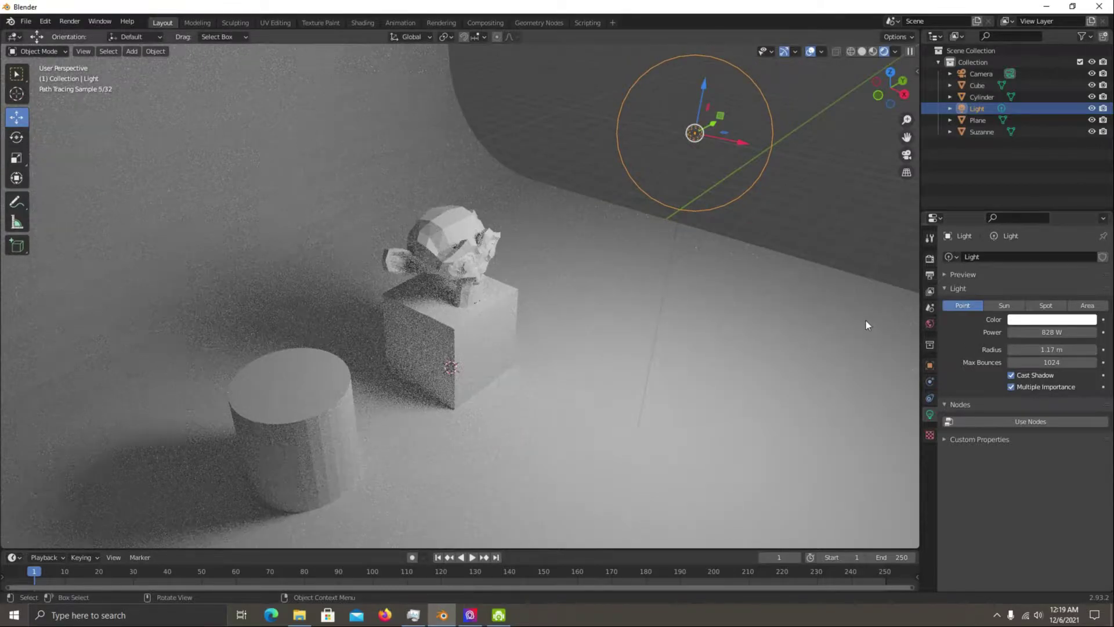
pyautogui.press('g')
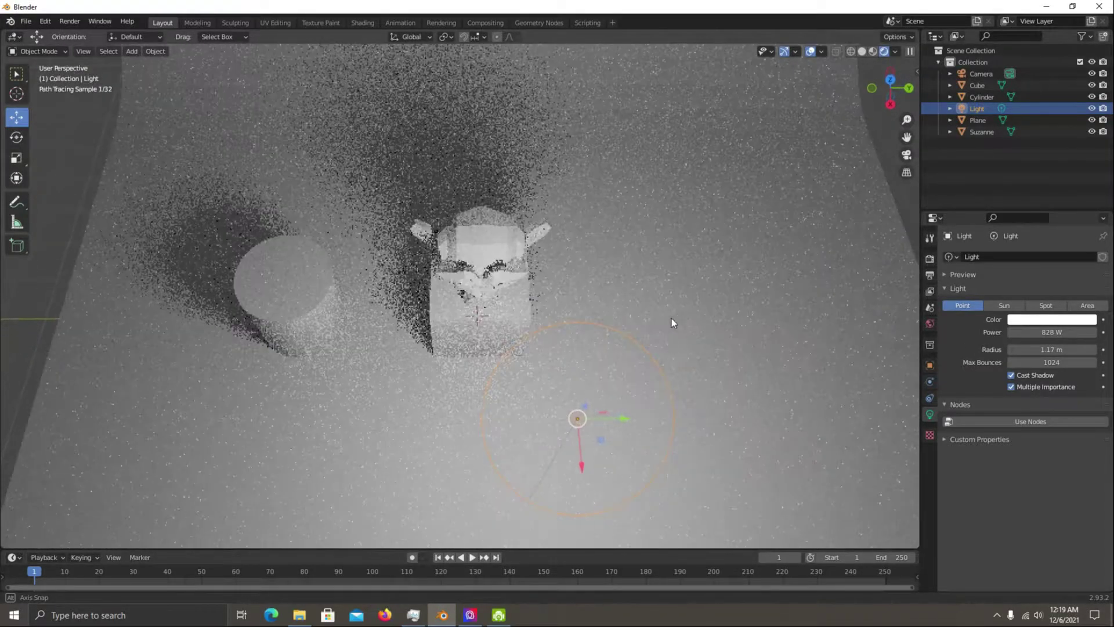
pyautogui.click(699, 309)
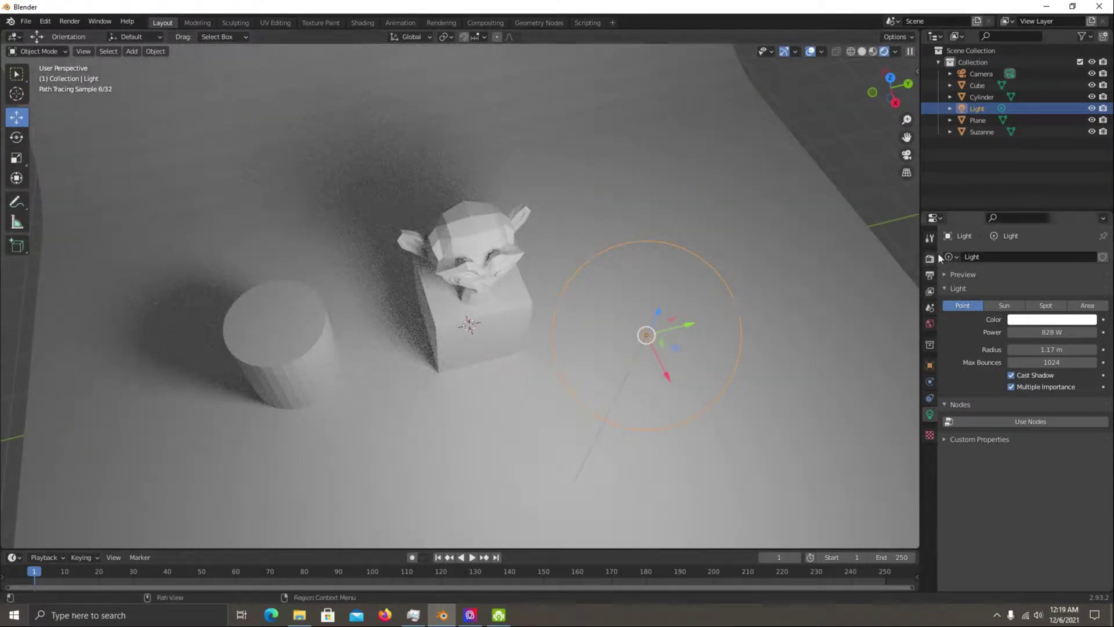
# Switch the light to Sun, try Strength 100, then undo back to 1.000.
pyautogui.click(1003, 306)
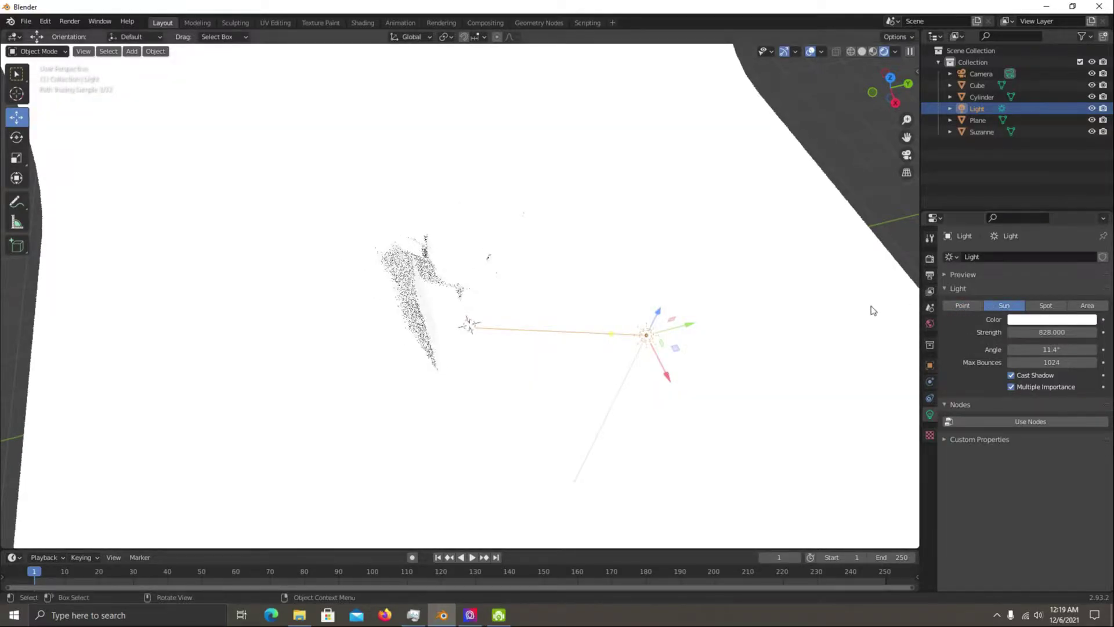
pyautogui.moveTo(801, 306); pyautogui.dragTo(844, 248, button='middle')
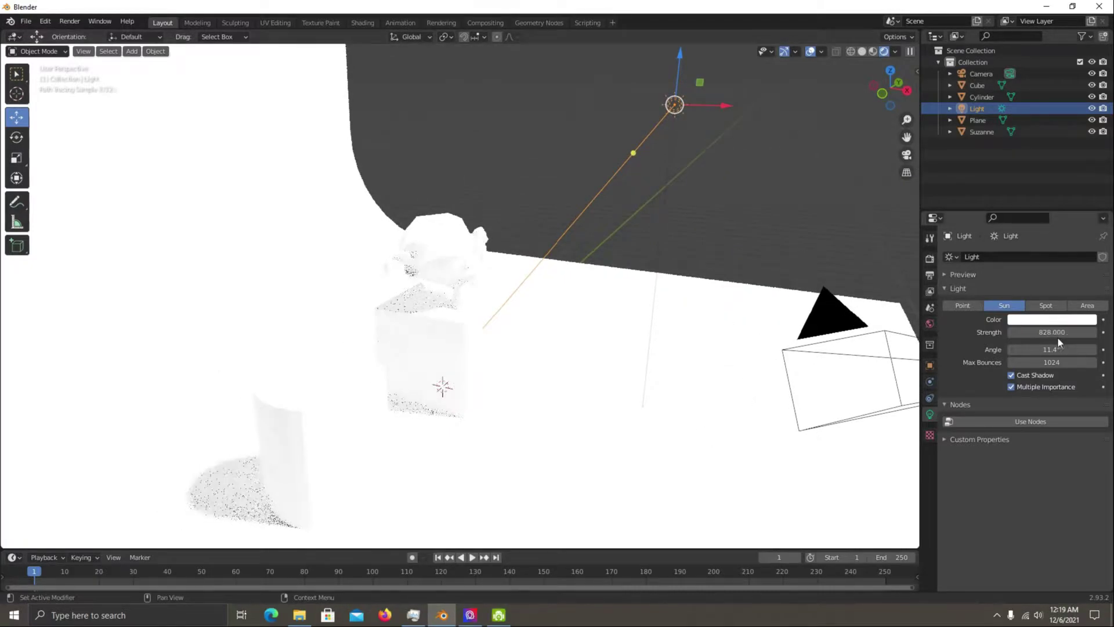
pyautogui.moveTo(1070, 337); pyautogui.dragTo(1061, 336)
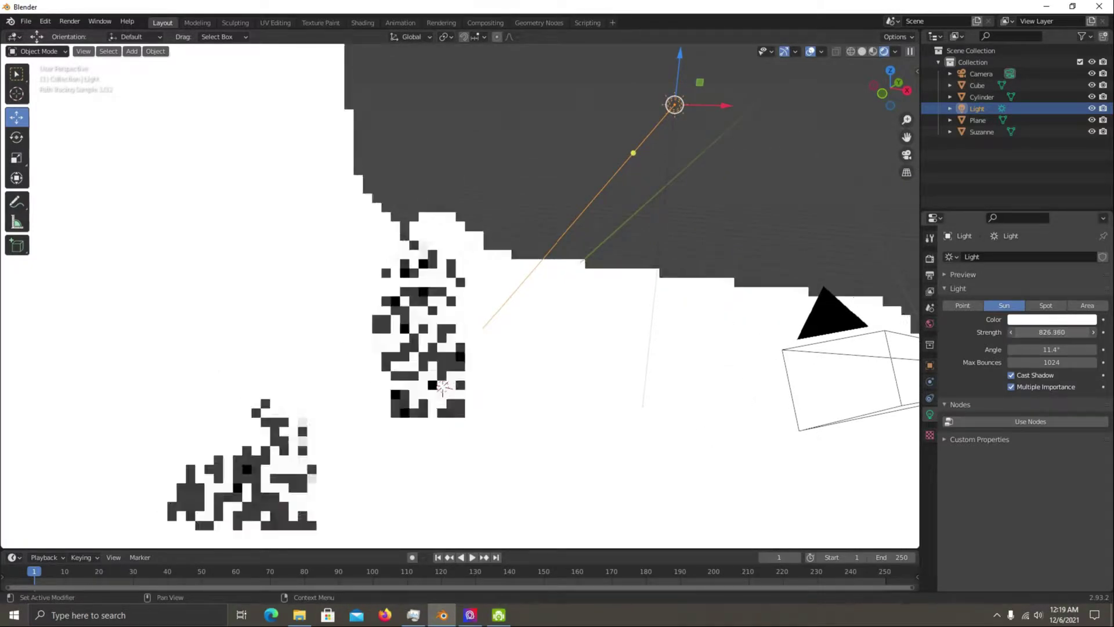
pyautogui.click(1061, 335)
pyautogui.write('00')
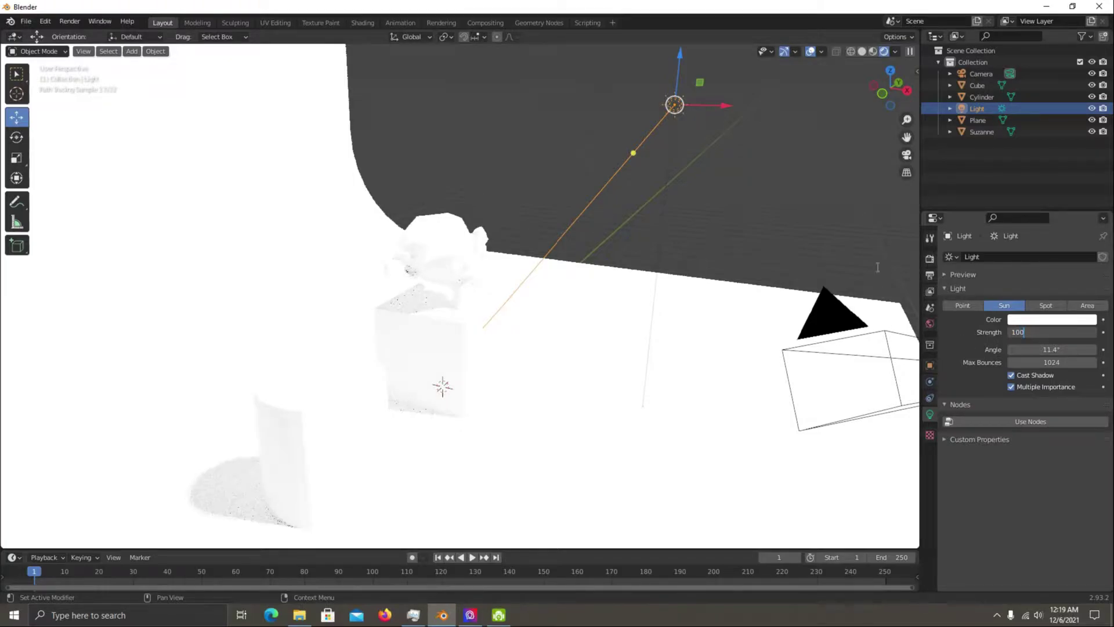
pyautogui.press('Return')
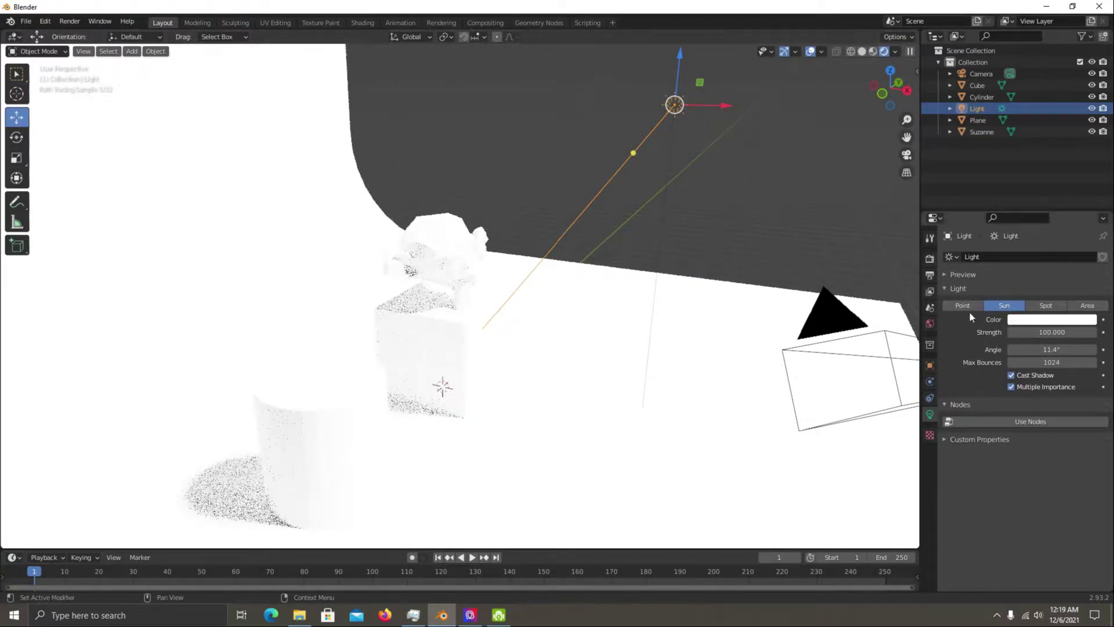
pyautogui.hotkey('ctrl', 'z')
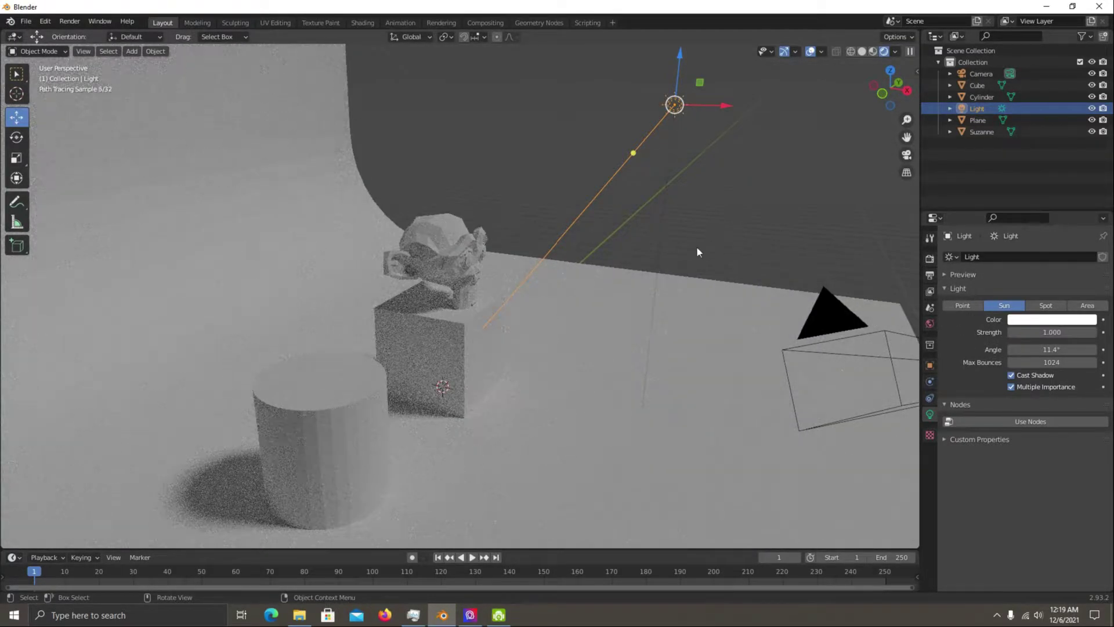
pyautogui.moveTo(696, 246); pyautogui.dragTo(645, 309, button='middle')
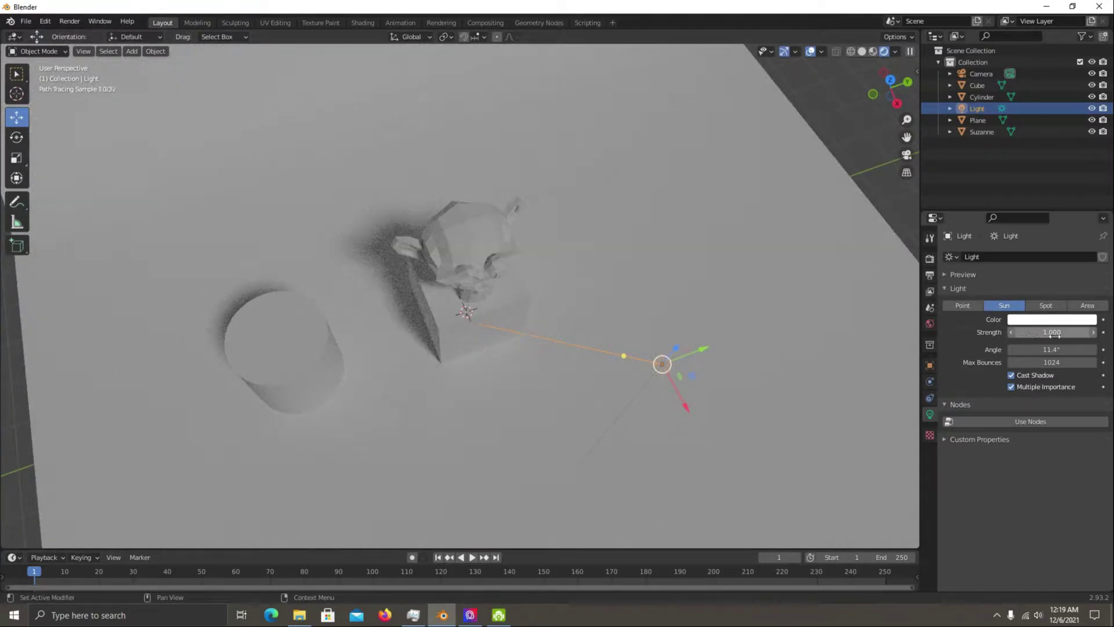
# Set the sun Strength to 2.270 and view the scene in front orthographic.
pyautogui.moveTo(1055, 335); pyautogui.dragTo(1073, 335)
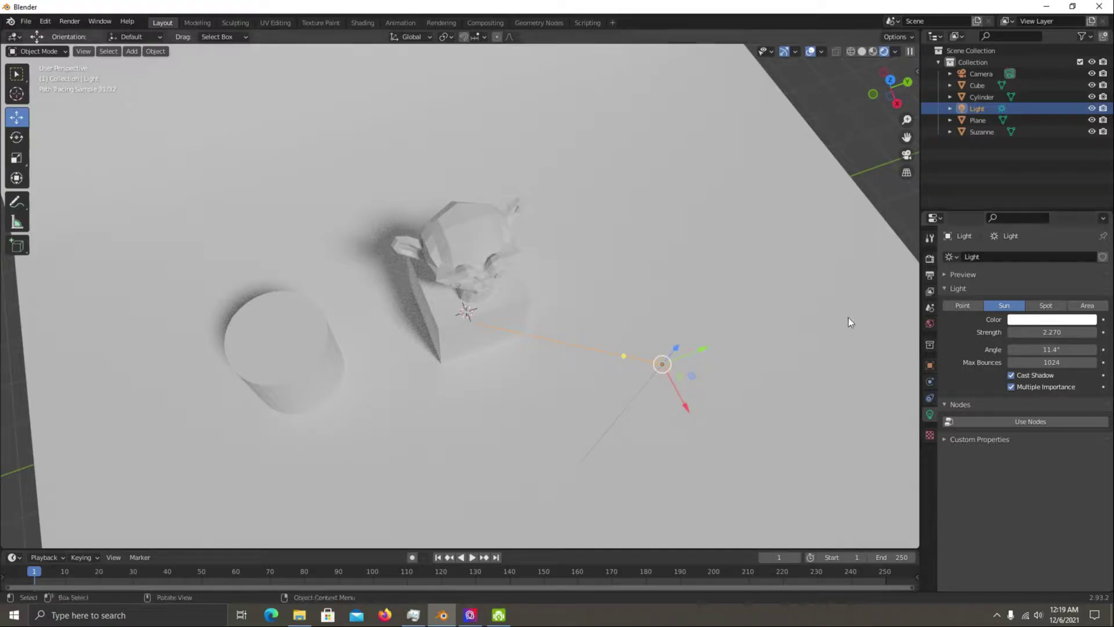
pyautogui.press('KP_1')
pyautogui.scroll(-2, 602, 288)
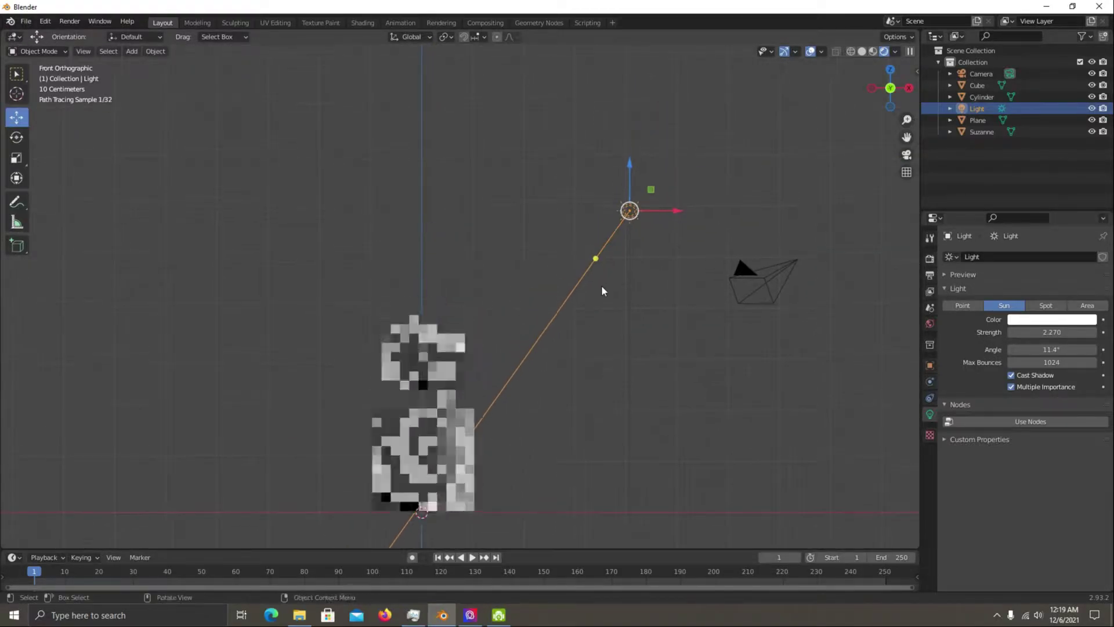
pyautogui.scroll(-2, 601, 287)
pyautogui.scroll(-3, 534, 235)
# Move the sun lamp straight up and return to a perspective view of the backdrop.
pyautogui.moveTo(501, 238); pyautogui.dragTo(551, 116)
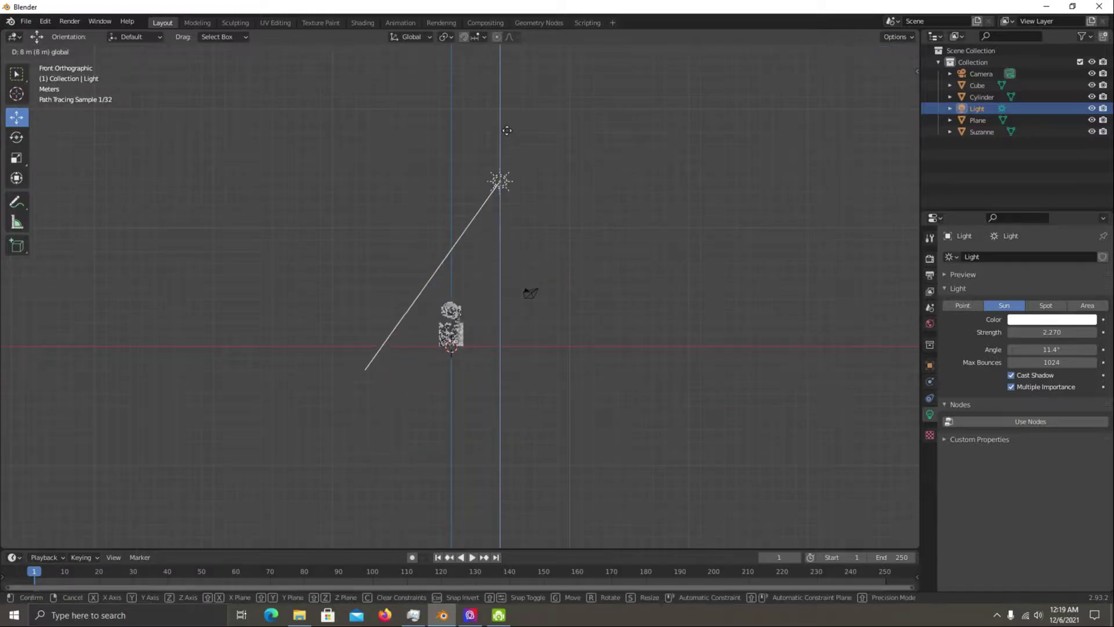
pyautogui.moveTo(552, 154); pyautogui.dragTo(566, 290, button='middle')
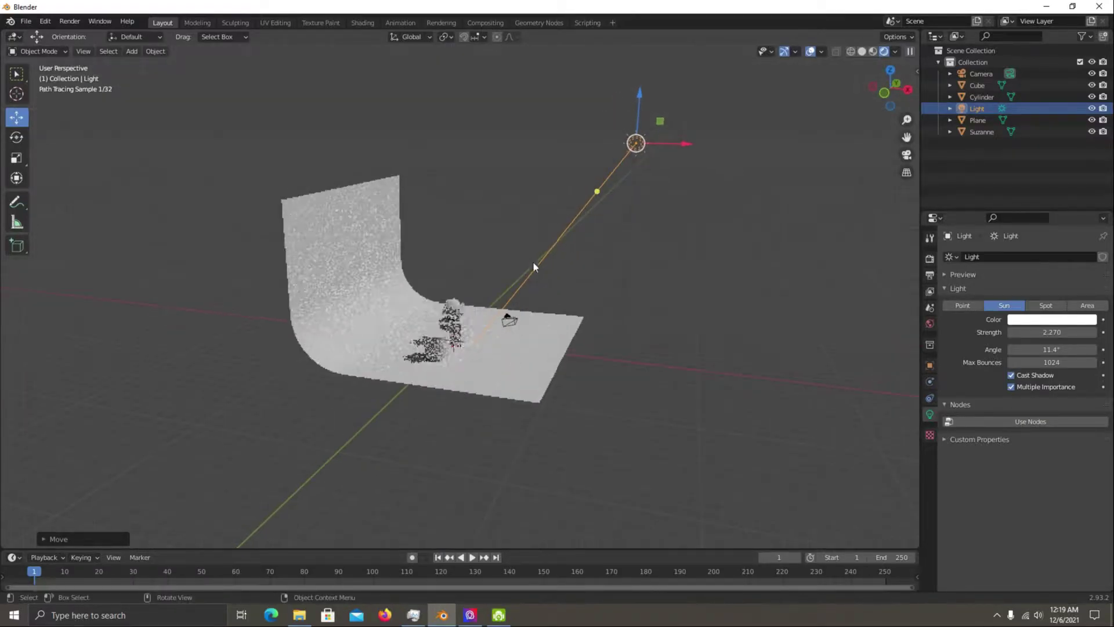
pyautogui.scroll(5, 577, 311)
pyautogui.scroll(2, 580, 312)
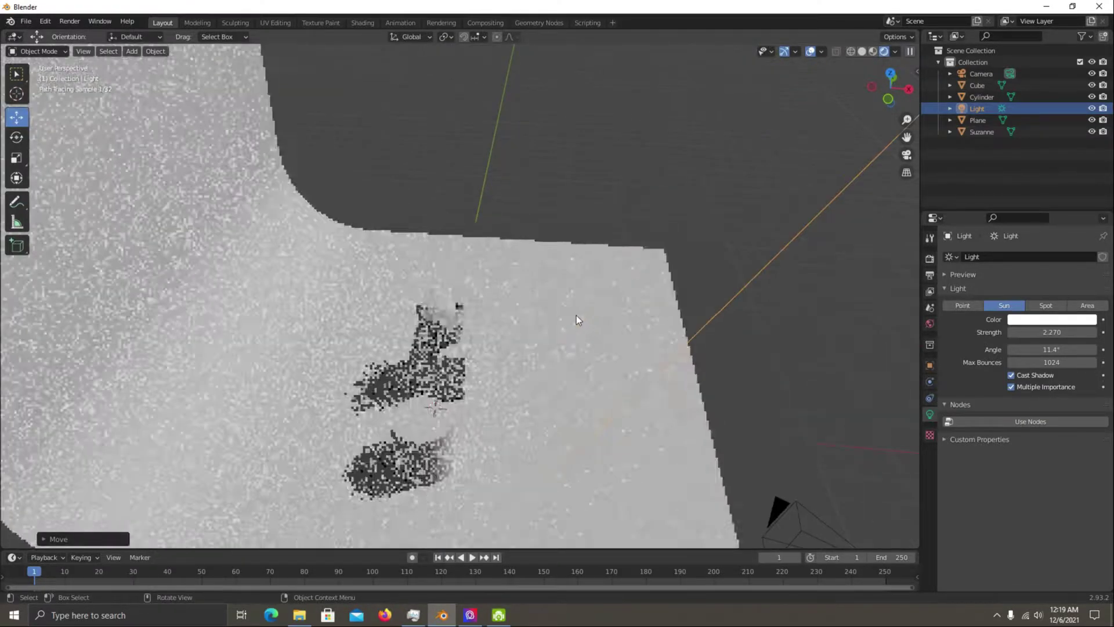
pyautogui.scroll(1, 670, 229)
pyautogui.scroll(-3, 618, 284)
pyautogui.moveTo(624, 287)
pyautogui.mouseDown(button='middle')
pyautogui.moveTo(506, 303)
pyautogui.moveTo(545, 306)
pyautogui.mouseUp(button='middle')
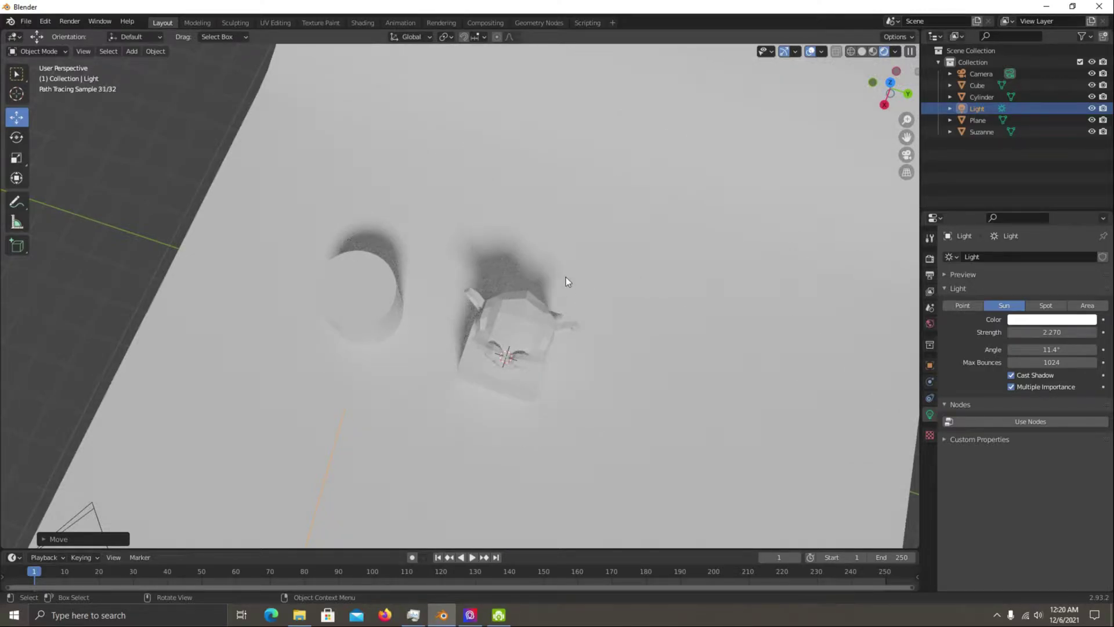
# Change the light to a Point light with 1000 W power.
pyautogui.click(958, 306)
pyautogui.moveTo(1015, 331); pyautogui.dragTo(1044, 332)
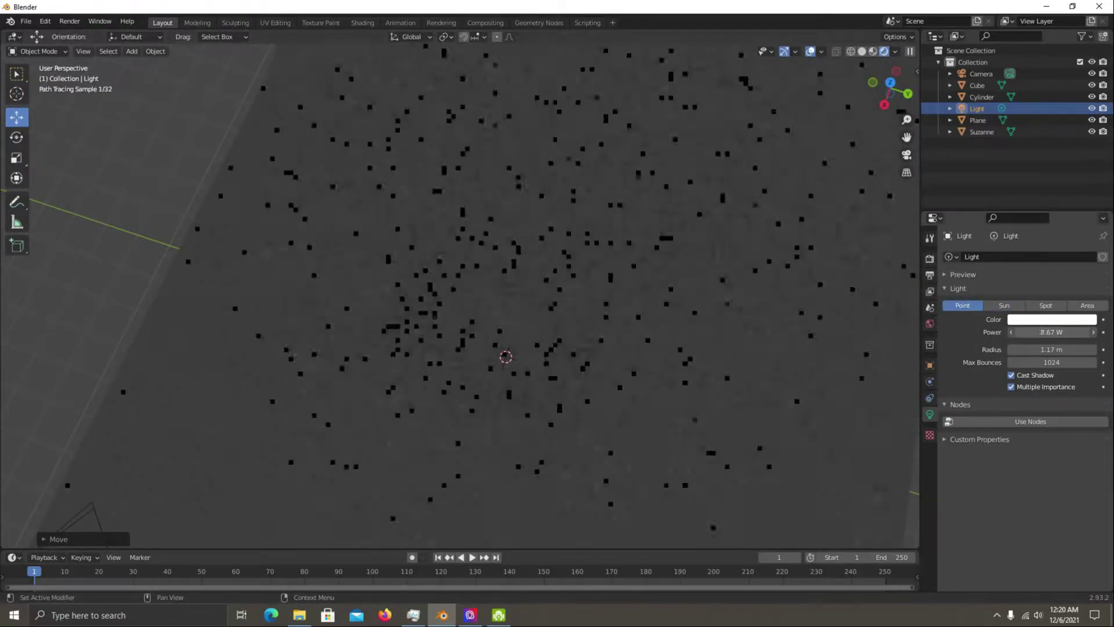
pyautogui.click(1047, 334)
pyautogui.write('1')
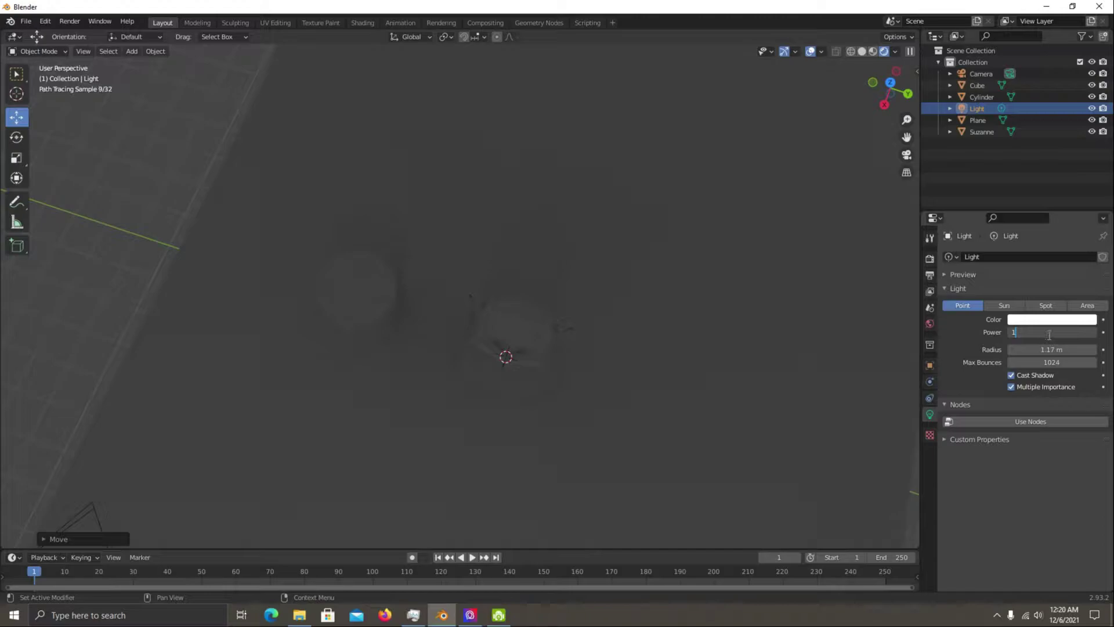
pyautogui.write('00')
pyautogui.press('Return')
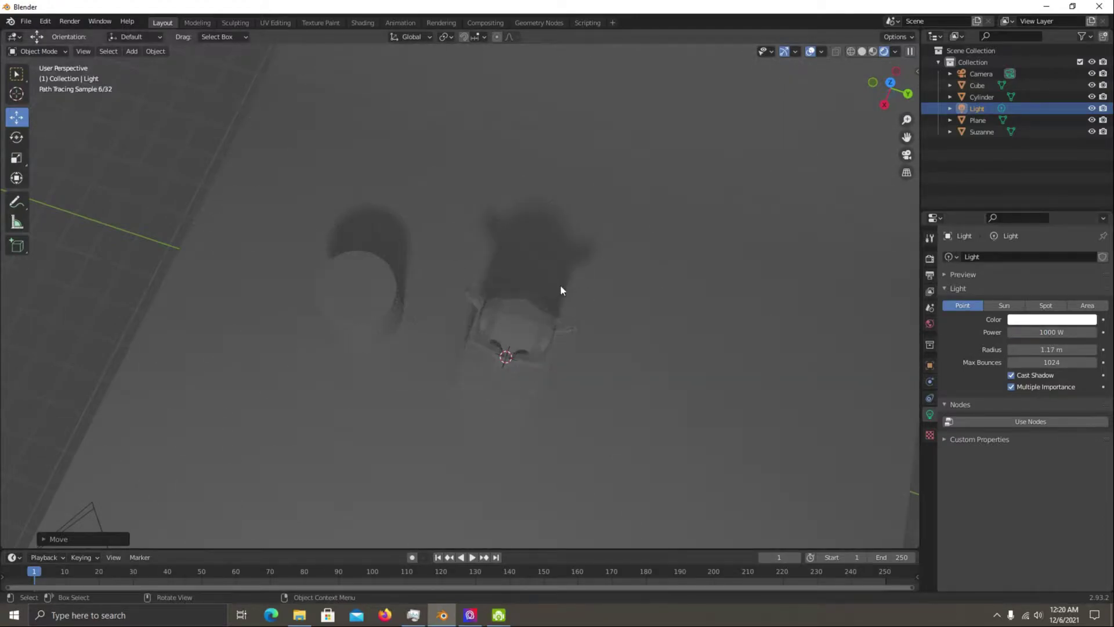
pyautogui.moveTo(561, 290); pyautogui.dragTo(617, 284, button='middle')
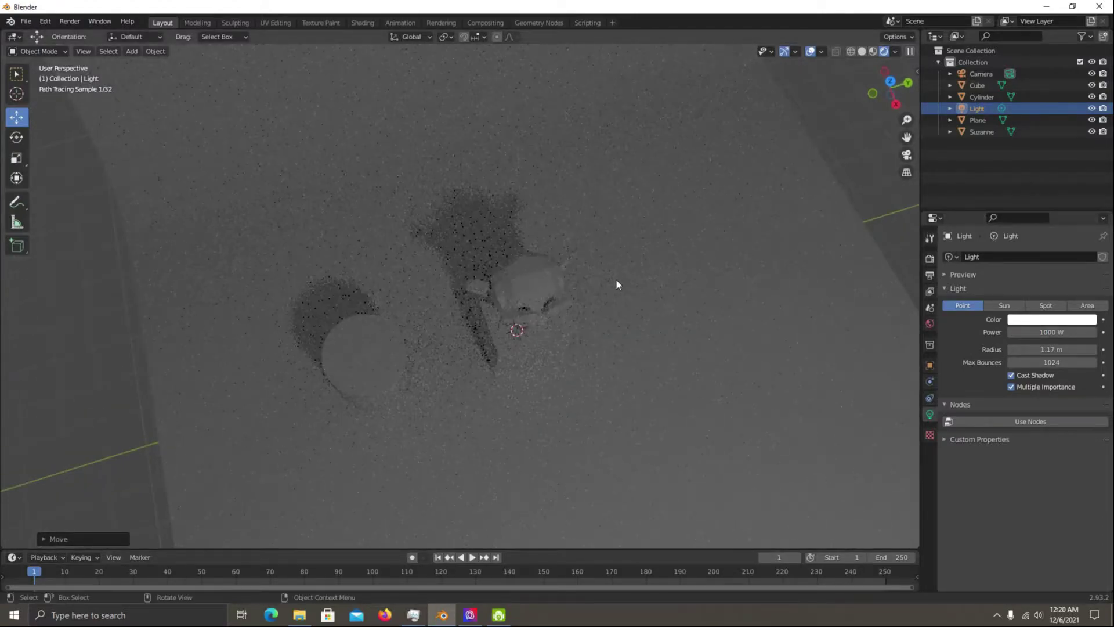
# Increase the point light's power to 10000 W and check the shadows.
pyautogui.click(1045, 334)
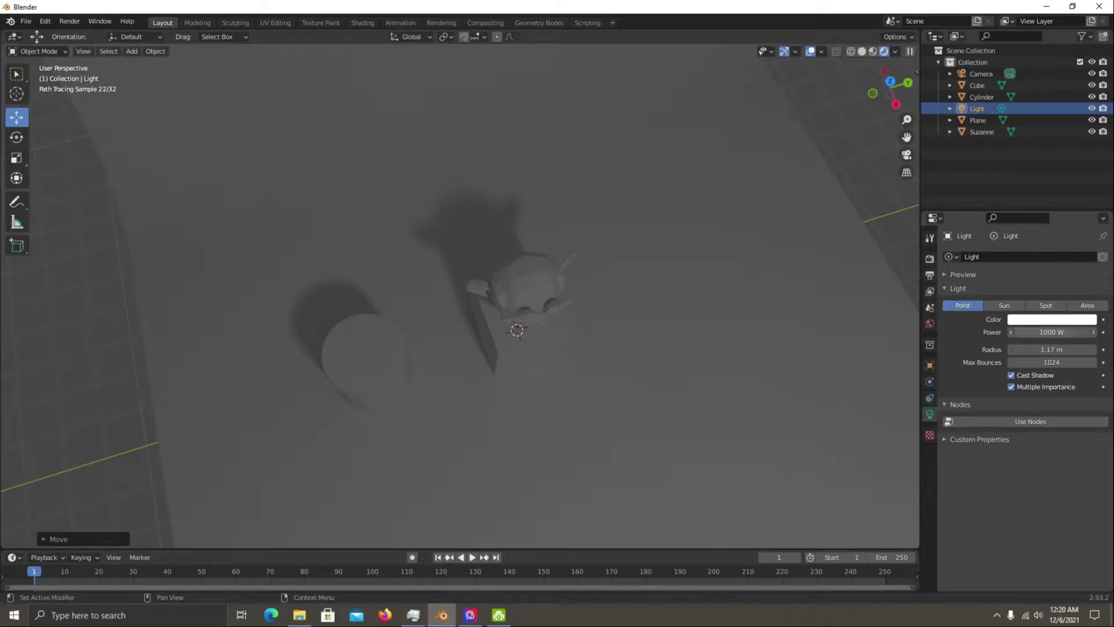
pyautogui.write('10')
pyautogui.press('Return')
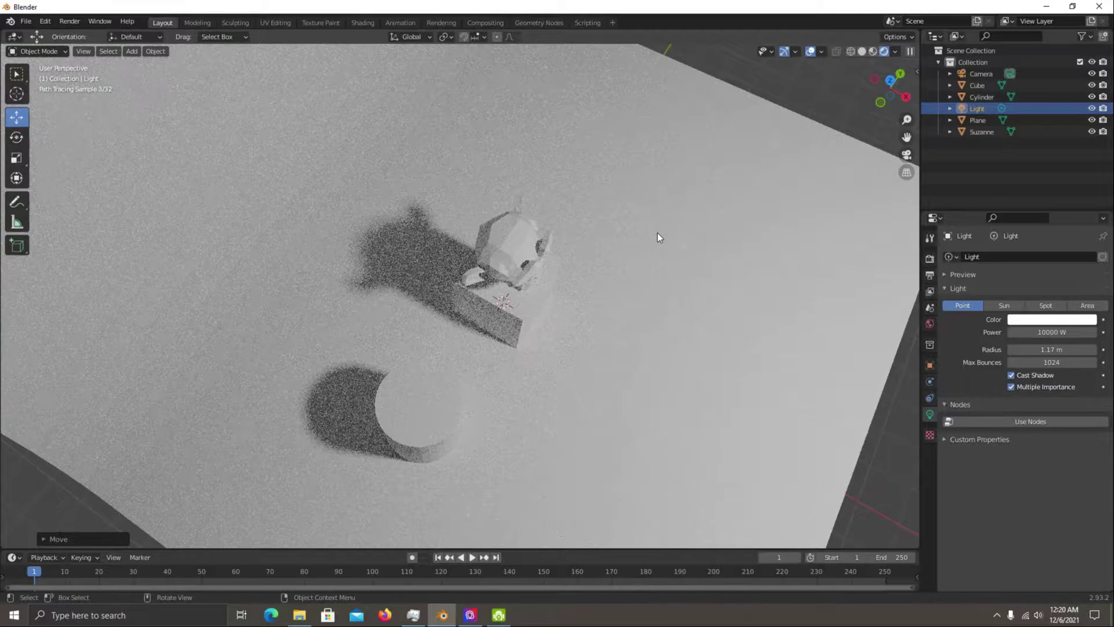
pyautogui.moveTo(661, 232); pyautogui.dragTo(670, 237, button='middle')
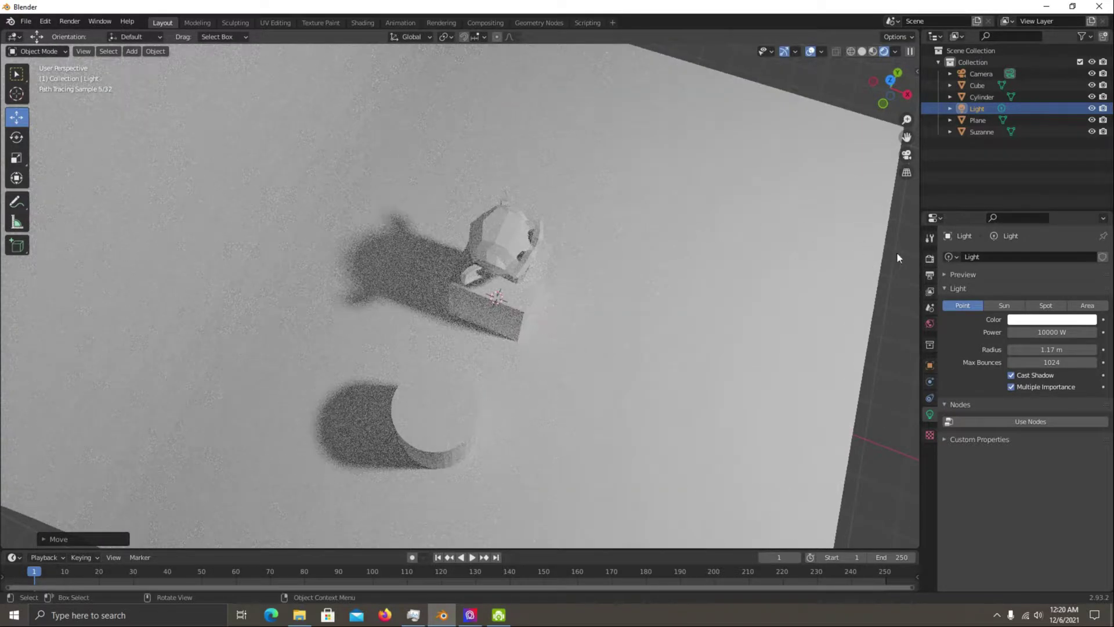
# Change the light back to a Sun with Strength 1.
pyautogui.click(1009, 305)
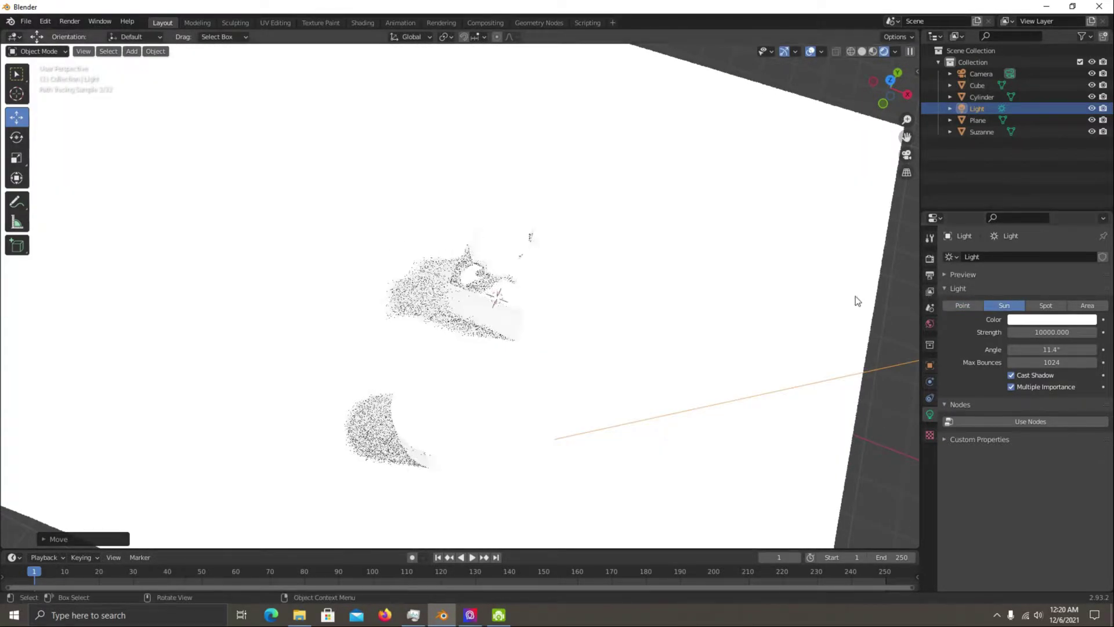
pyautogui.scroll(-2, 767, 293)
pyautogui.scroll(-1, 767, 294)
pyautogui.doubleClick(1051, 332)
pyautogui.write('1')
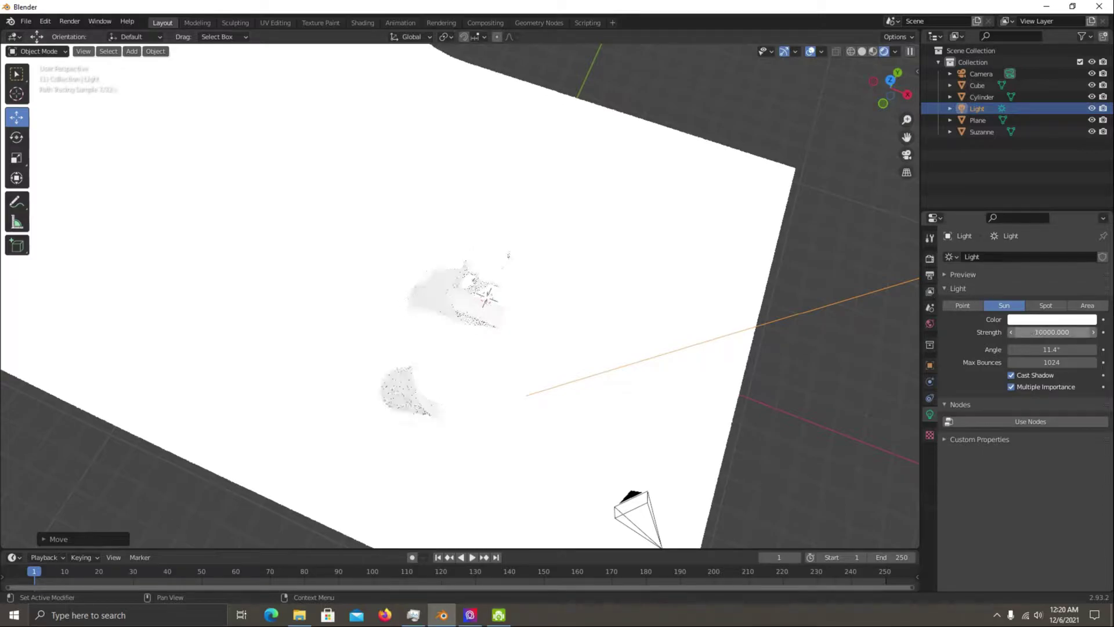
pyautogui.press('Return')
pyautogui.moveTo(619, 307); pyautogui.dragTo(569, 304, button='middle')
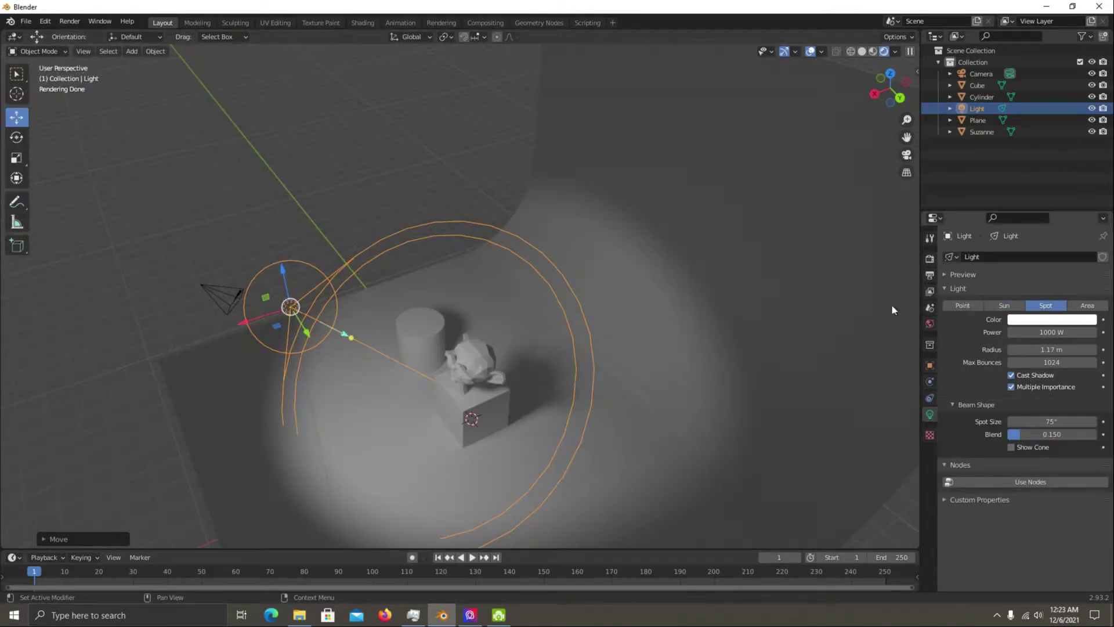
# Orbit the view to inspect the 75° spot light beam from above and the side.
pyautogui.moveTo(631, 319); pyautogui.dragTo(791, 316, button='middle')
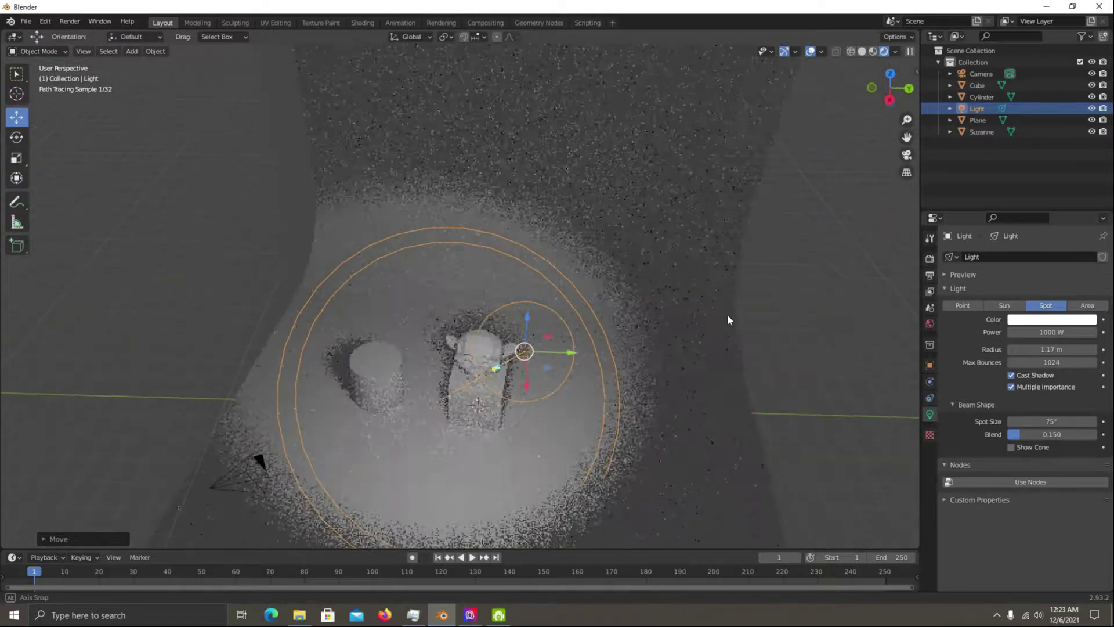
pyautogui.moveTo(822, 303)
pyautogui.mouseDown(button='middle')
pyautogui.moveTo(813, 279)
pyautogui.moveTo(686, 313)
pyautogui.moveTo(614, 326)
pyautogui.moveTo(607, 316)
pyautogui.mouseUp(button='middle')
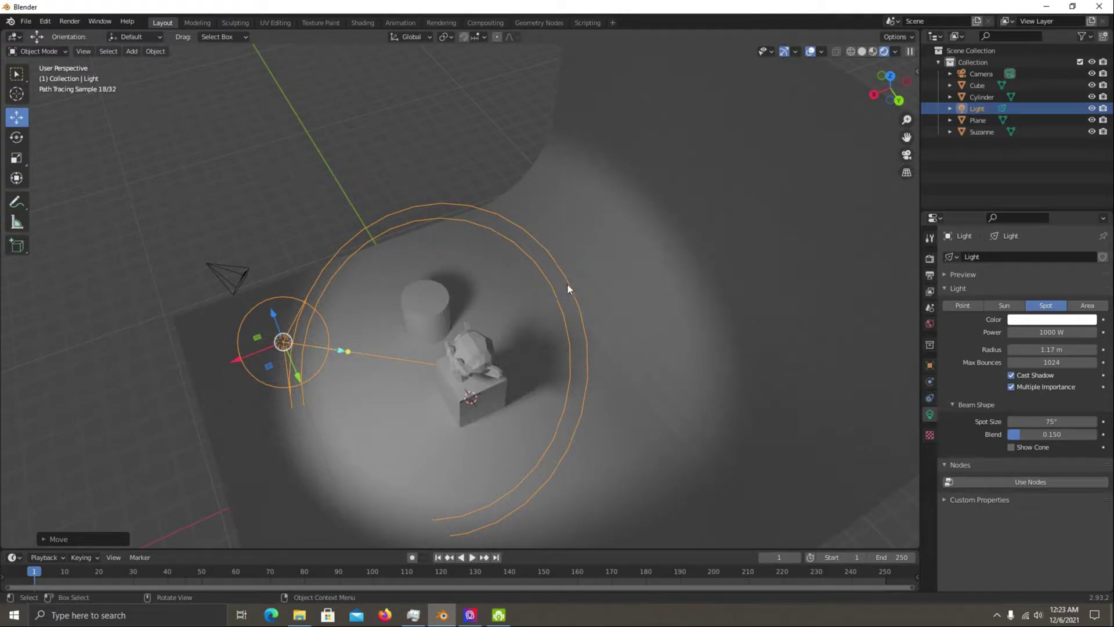
pyautogui.moveTo(568, 284)
pyautogui.mouseDown(button='middle')
pyautogui.moveTo(691, 256)
pyautogui.moveTo(576, 272)
pyautogui.moveTo(532, 259)
pyautogui.moveTo(590, 253)
pyautogui.mouseUp(button='middle')
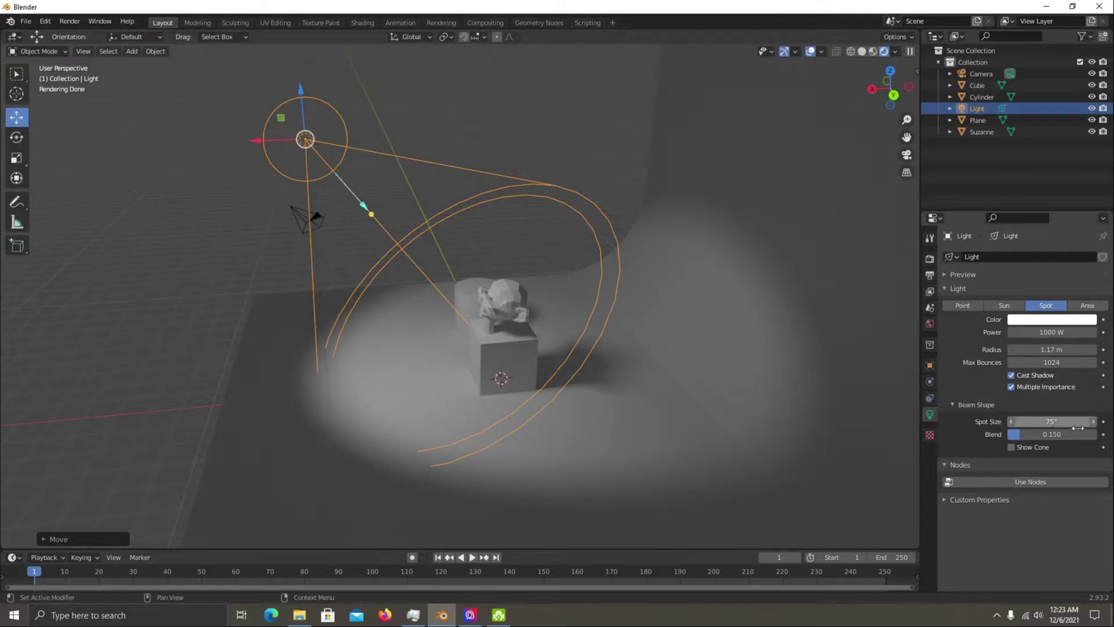
# Narrow the spot light's cone, orbit to look down on the scene, then widen the cone again.
pyautogui.moveTo(1077, 423); pyautogui.dragTo(990, 422)
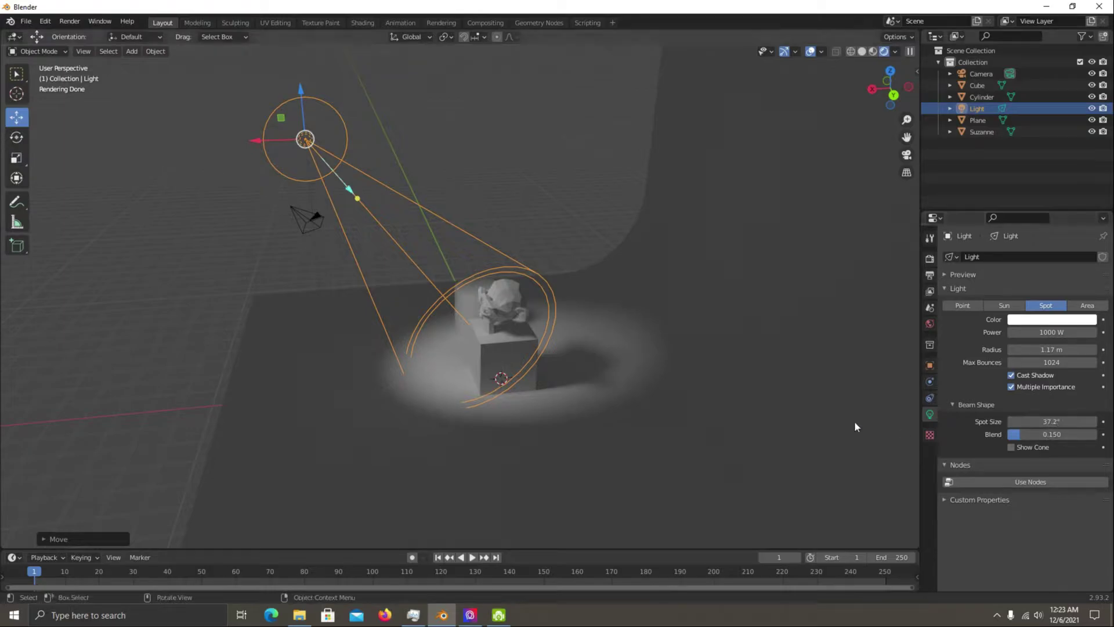
pyautogui.moveTo(528, 330)
pyautogui.mouseDown(button='middle')
pyautogui.moveTo(611, 336)
pyautogui.moveTo(490, 349)
pyautogui.mouseUp(button='middle')
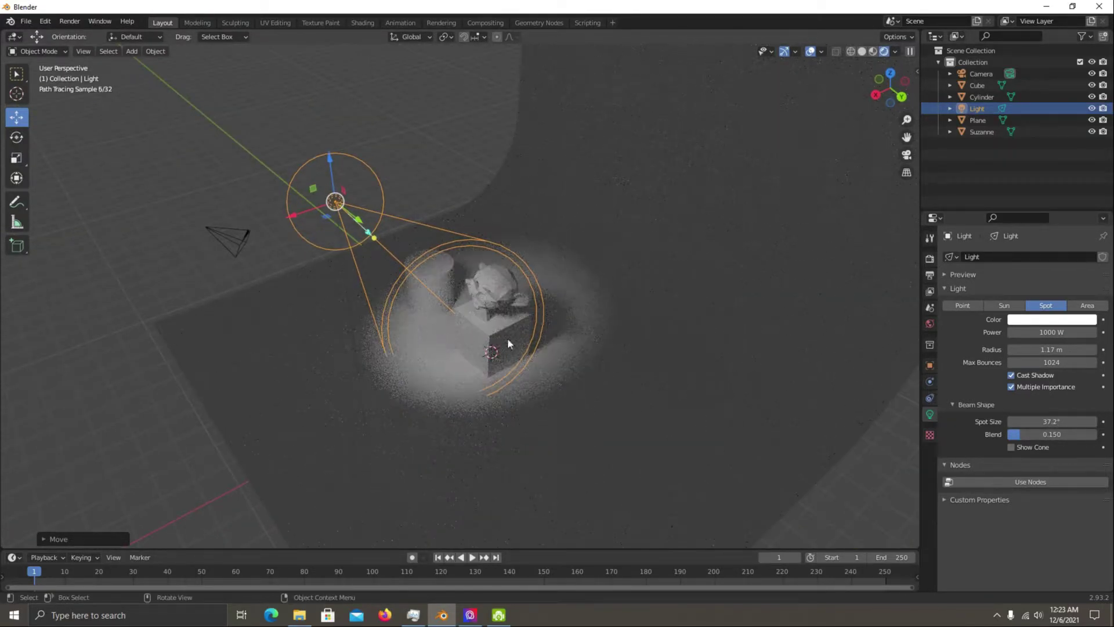
pyautogui.moveTo(1051, 421); pyautogui.dragTo(1099, 421)
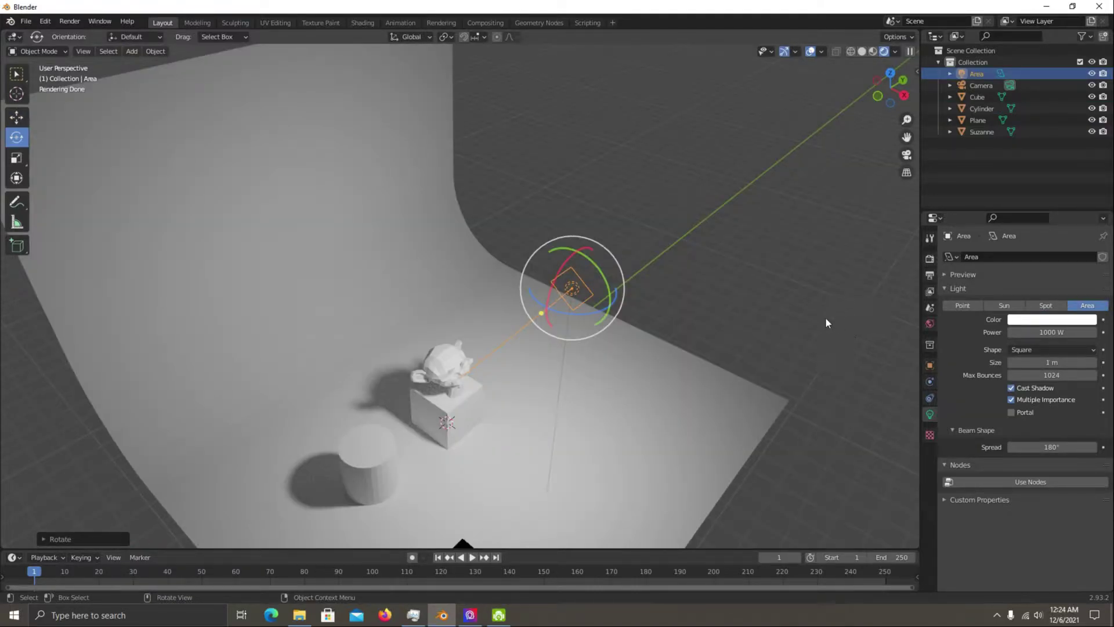
# Switch the area light shape to Rectangle, sized 0.9 m in X and 11.8 m in Y.
pyautogui.moveTo(800, 322)
pyautogui.mouseDown(button='middle')
pyautogui.moveTo(834, 298)
pyautogui.moveTo(876, 297)
pyautogui.moveTo(838, 267)
pyautogui.moveTo(696, 311)
pyautogui.moveTo(729, 321)
pyautogui.moveTo(459, 291)
pyautogui.moveTo(598, 277)
pyautogui.moveTo(622, 249)
pyautogui.moveTo(677, 256)
pyautogui.moveTo(513, 273)
pyautogui.mouseUp(button='middle')
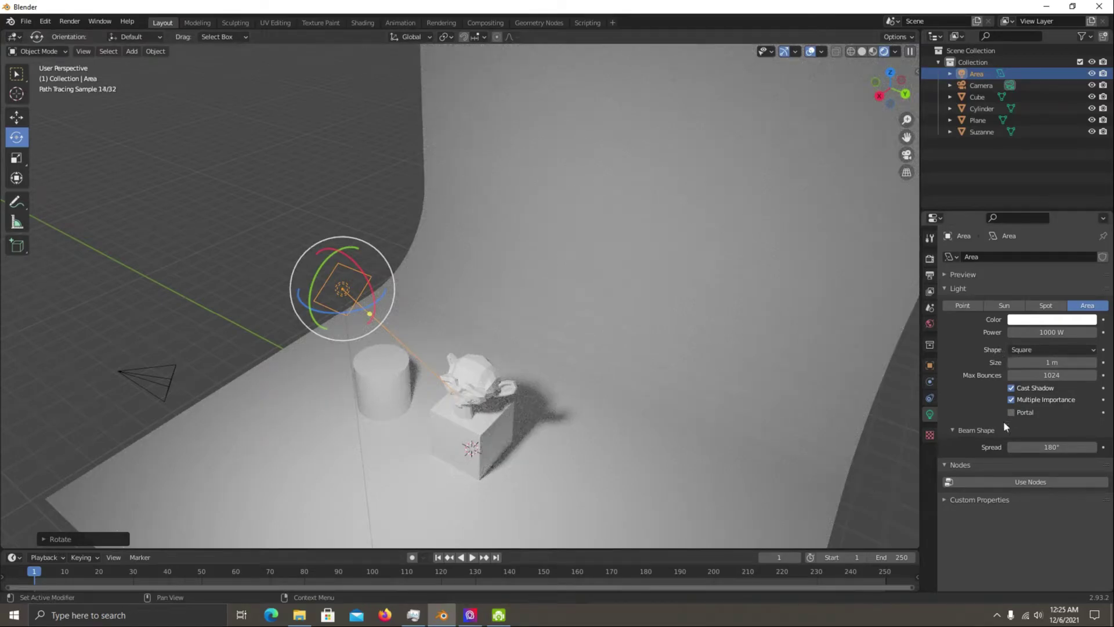
pyautogui.click(1031, 350)
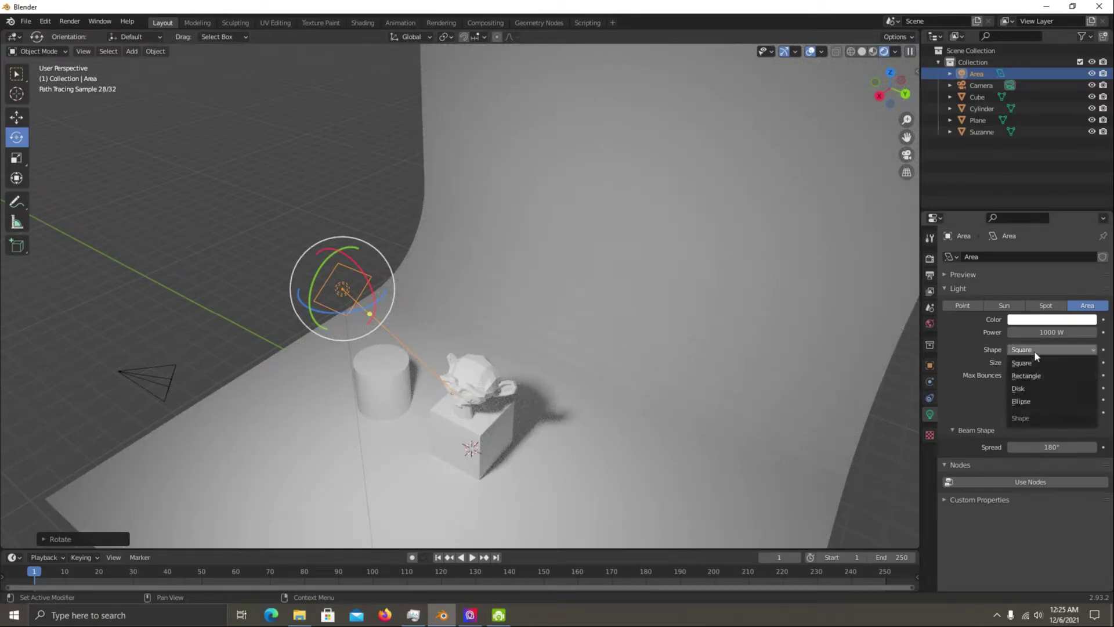
pyautogui.click(1053, 378)
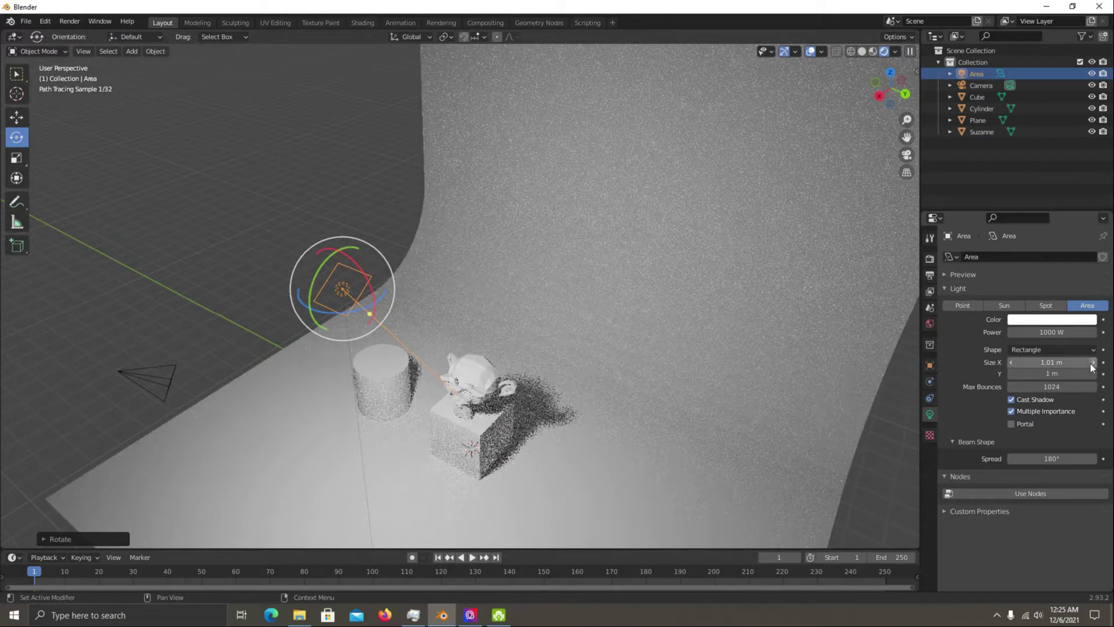
pyautogui.moveTo(1093, 367)
pyautogui.mouseDown()
pyautogui.moveTo(1111, 367)
pyautogui.moveTo(1053, 362)
pyautogui.mouseUp()
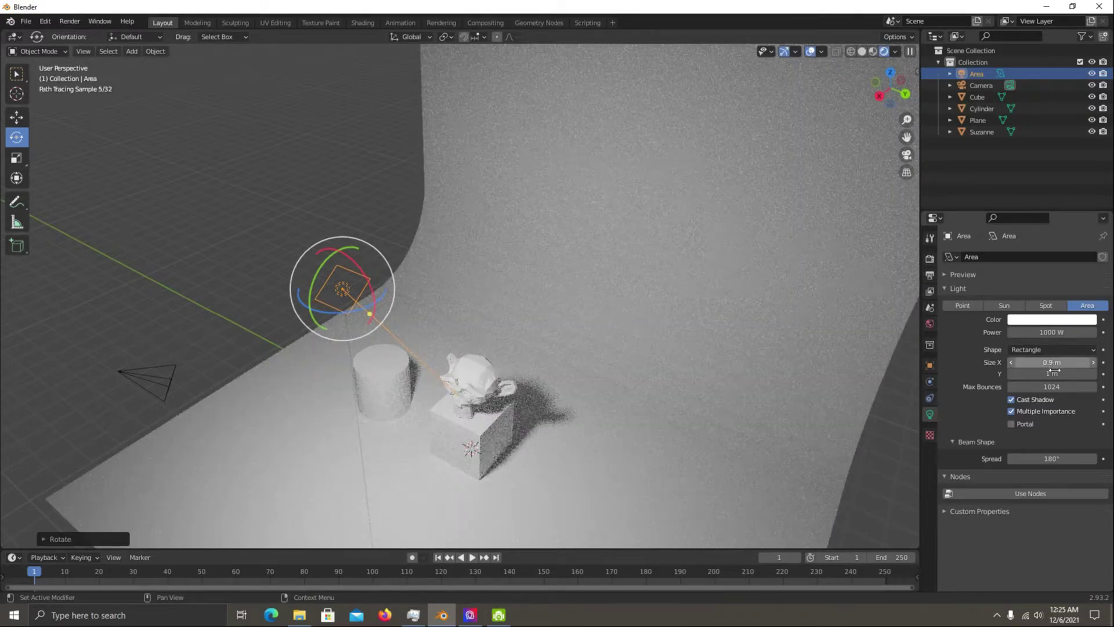
pyautogui.moveTo(1052, 373); pyautogui.dragTo(1102, 373)
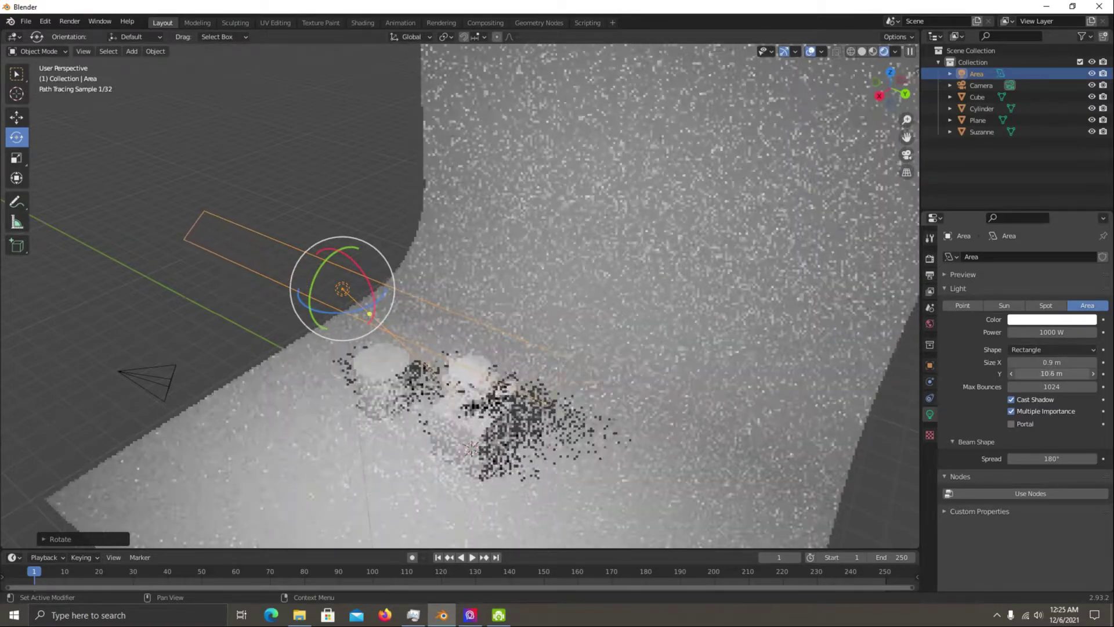
pyautogui.moveTo(522, 279)
pyautogui.mouseDown(button='middle')
pyautogui.moveTo(455, 278)
pyautogui.moveTo(483, 302)
pyautogui.moveTo(760, 356)
pyautogui.mouseUp(button='middle')
pyautogui.click(1078, 332)
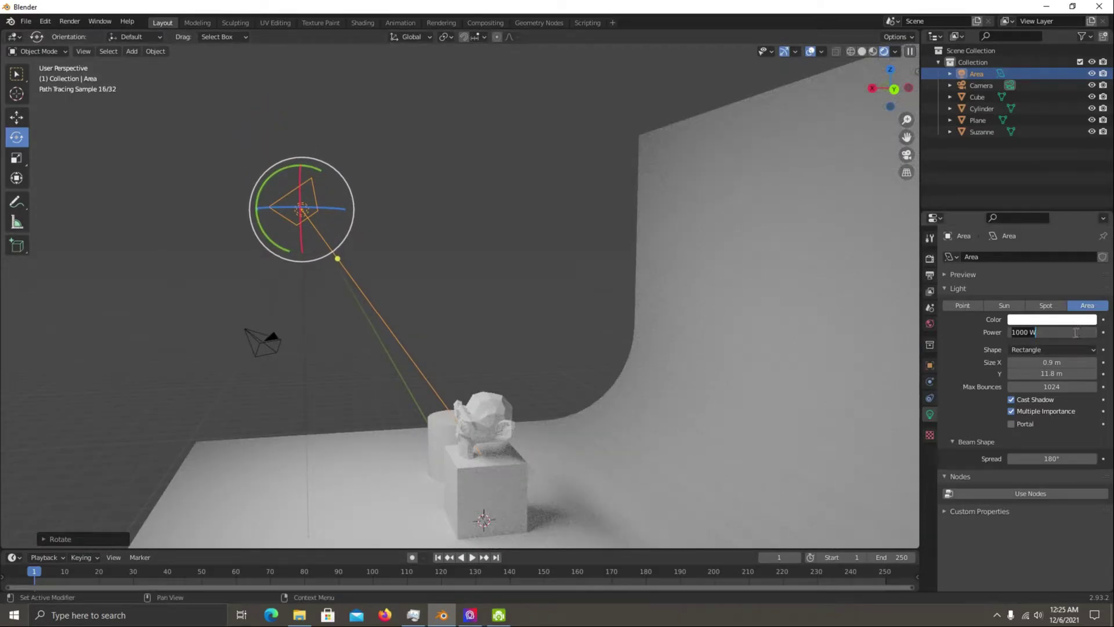
pyautogui.write('200')
# Confirm 200 W area light power, orbit to face the backdrop, then restore 1000 W.
pyautogui.press('Return')
pyautogui.moveTo(734, 366)
pyautogui.mouseDown(button='middle')
pyautogui.moveTo(673, 390)
pyautogui.moveTo(752, 393)
pyautogui.moveTo(699, 392)
pyautogui.moveTo(674, 373)
pyautogui.mouseUp(button='middle')
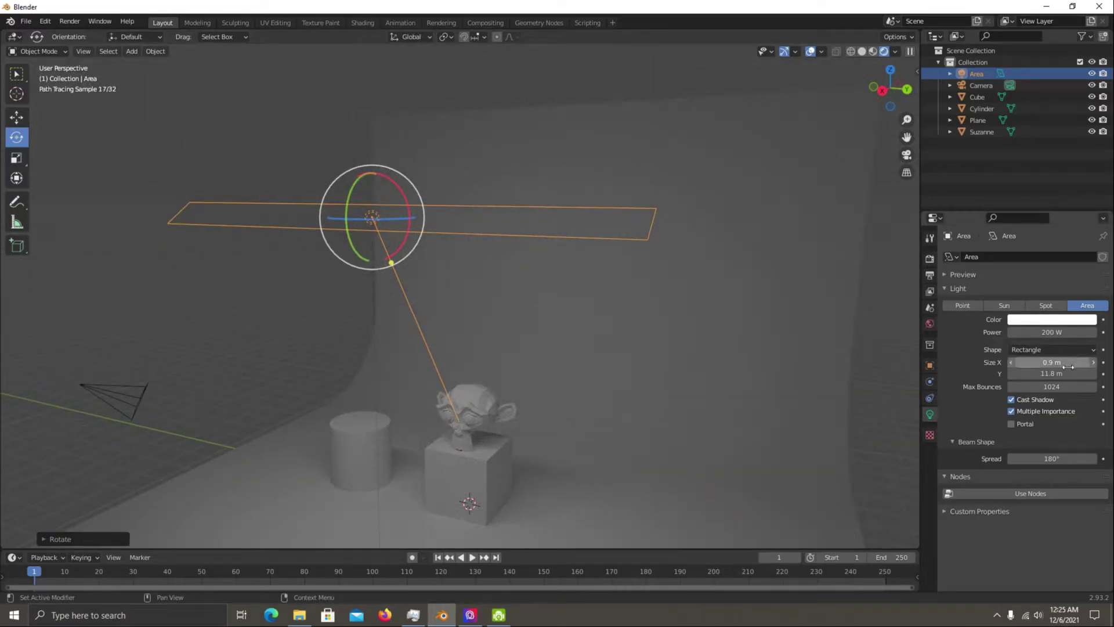
pyautogui.click(1052, 332)
pyautogui.write('1000')
pyautogui.press('Return')
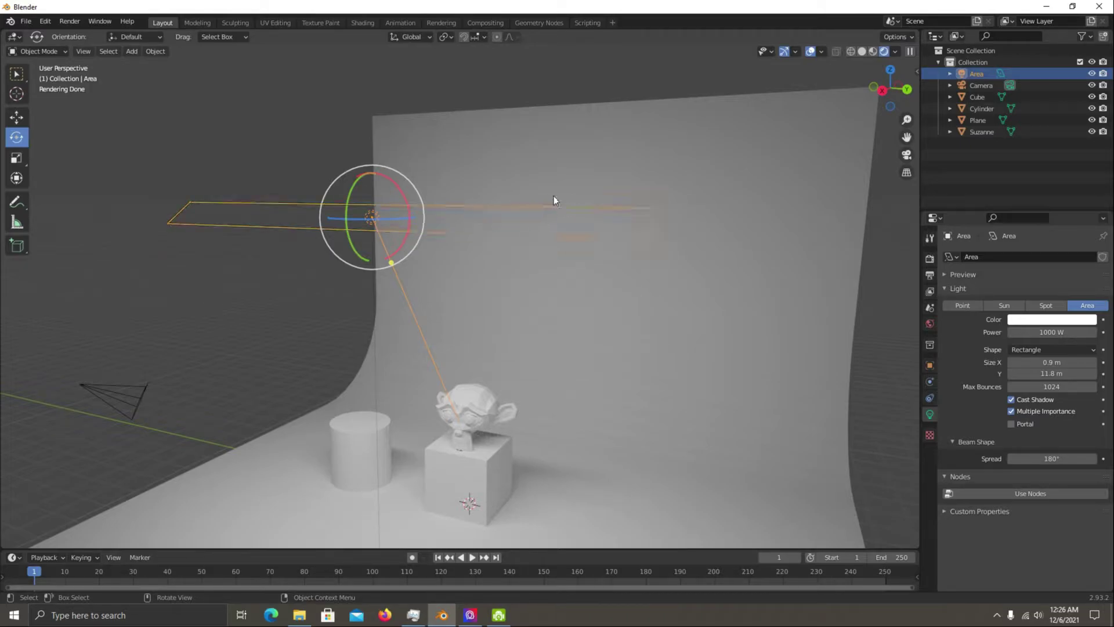
# Move the area light's colour on the HSV wheel from yellow-green to pale cyan.
pyautogui.click(1031, 319)
pyautogui.moveTo(1031, 234)
pyautogui.mouseDown()
pyautogui.moveTo(1010, 213)
pyautogui.moveTo(1020, 198)
pyautogui.mouseUp()
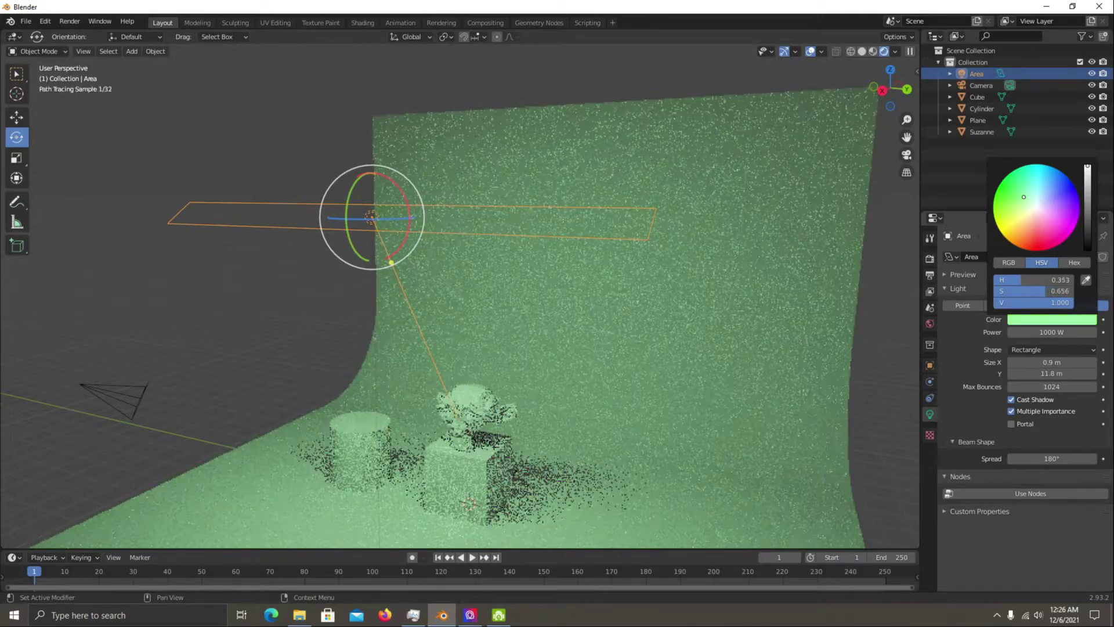
pyautogui.moveTo(1023, 197); pyautogui.dragTo(1039, 196)
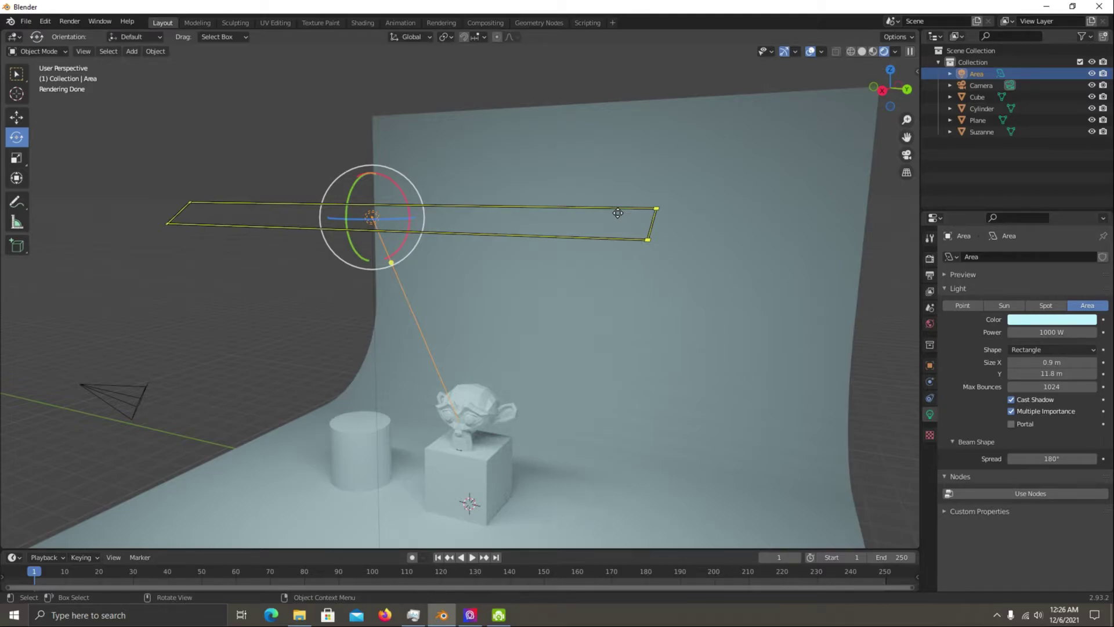
# Delete the area light and set the World colour to an Environment Texture.
pyautogui.press('Delete')
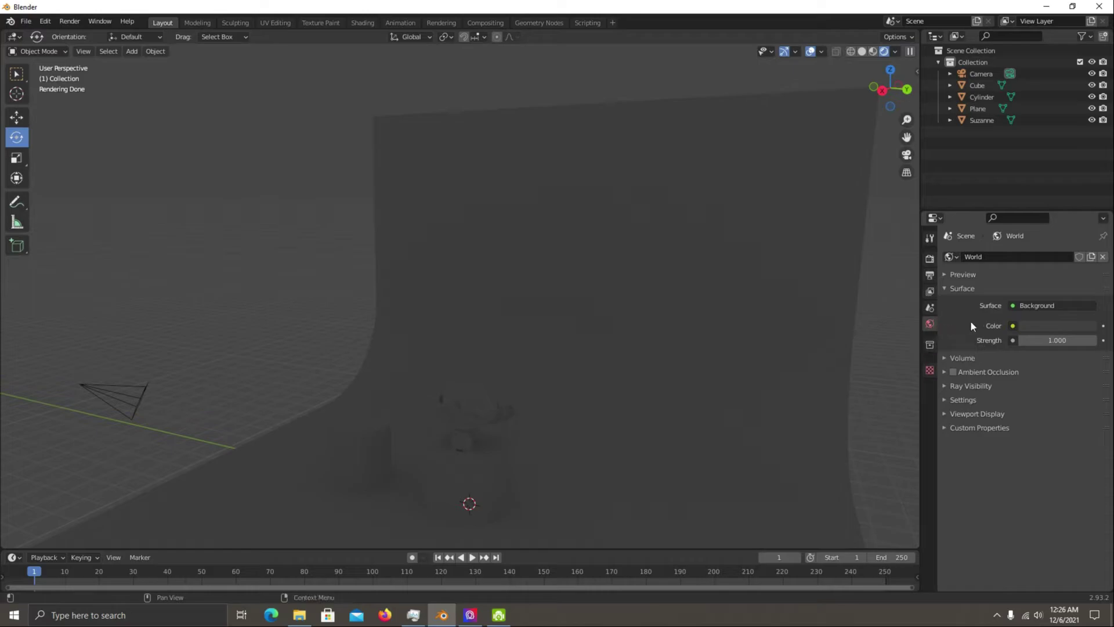
pyautogui.click(1013, 325)
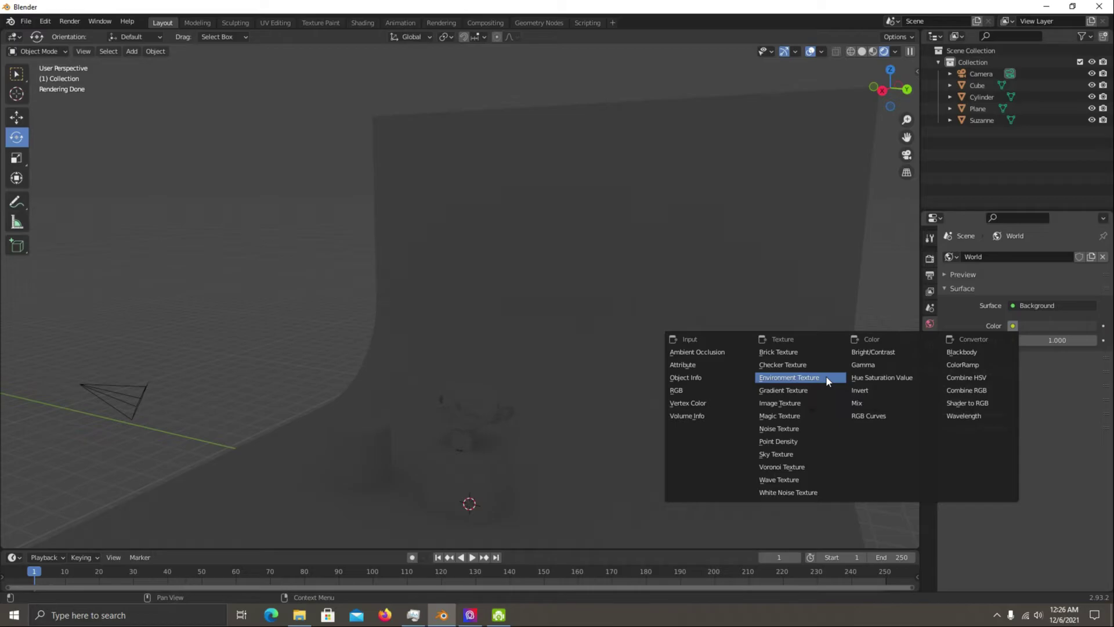
pyautogui.click(829, 378)
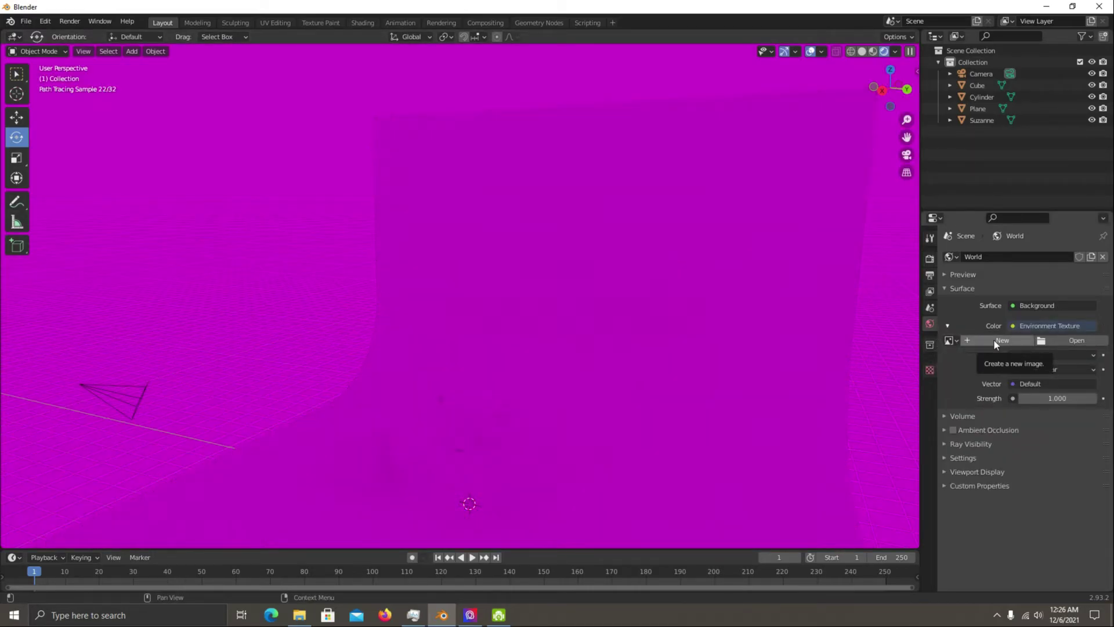
# Load Harbor_3_Free_Bg.jpg from Pictures as the world environment image.
pyautogui.click(1053, 338)
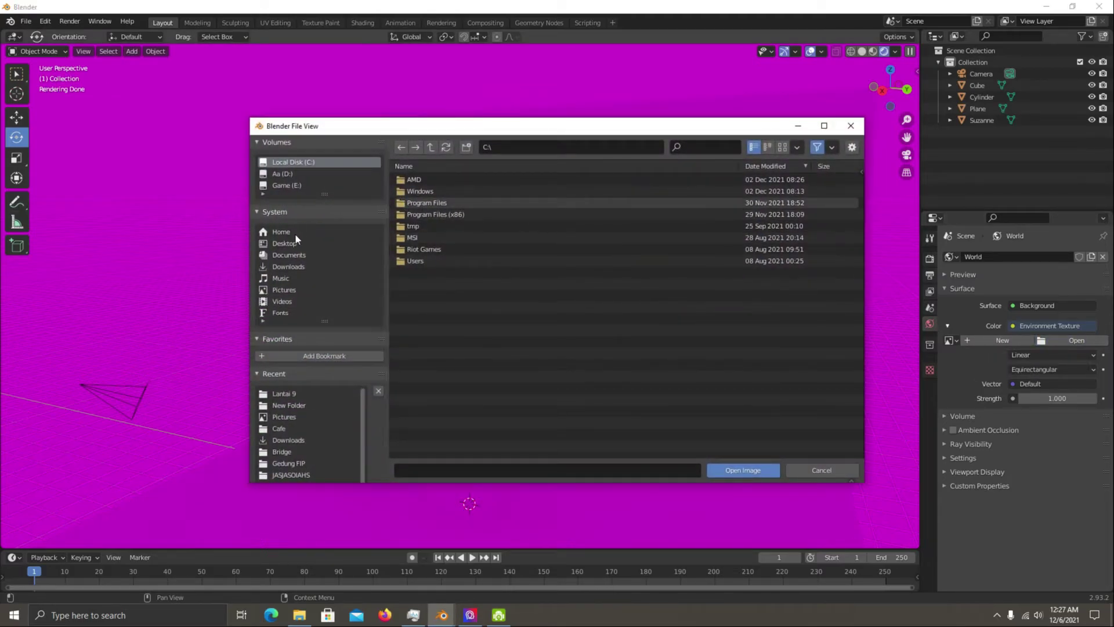
pyautogui.click(290, 289)
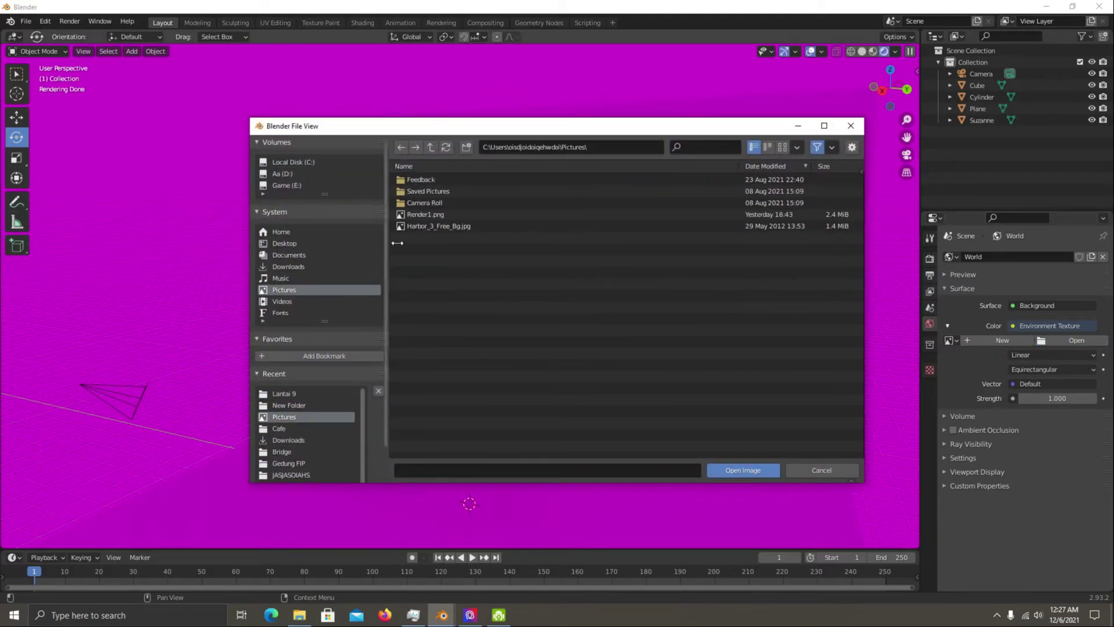
pyautogui.doubleClick(497, 225)
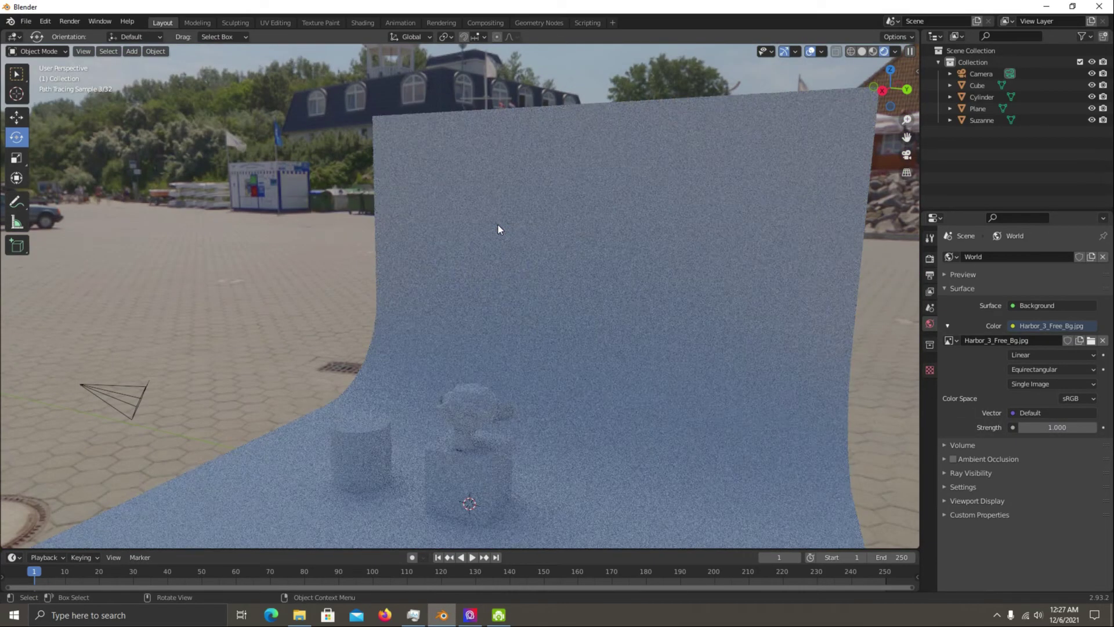
pyautogui.moveTo(490, 259)
pyautogui.mouseDown(button='middle')
pyautogui.moveTo(642, 287)
pyautogui.moveTo(611, 234)
pyautogui.moveTo(564, 297)
pyautogui.moveTo(572, 236)
pyautogui.moveTo(530, 280)
pyautogui.moveTo(532, 294)
pyautogui.moveTo(520, 242)
pyautogui.mouseUp(button='middle')
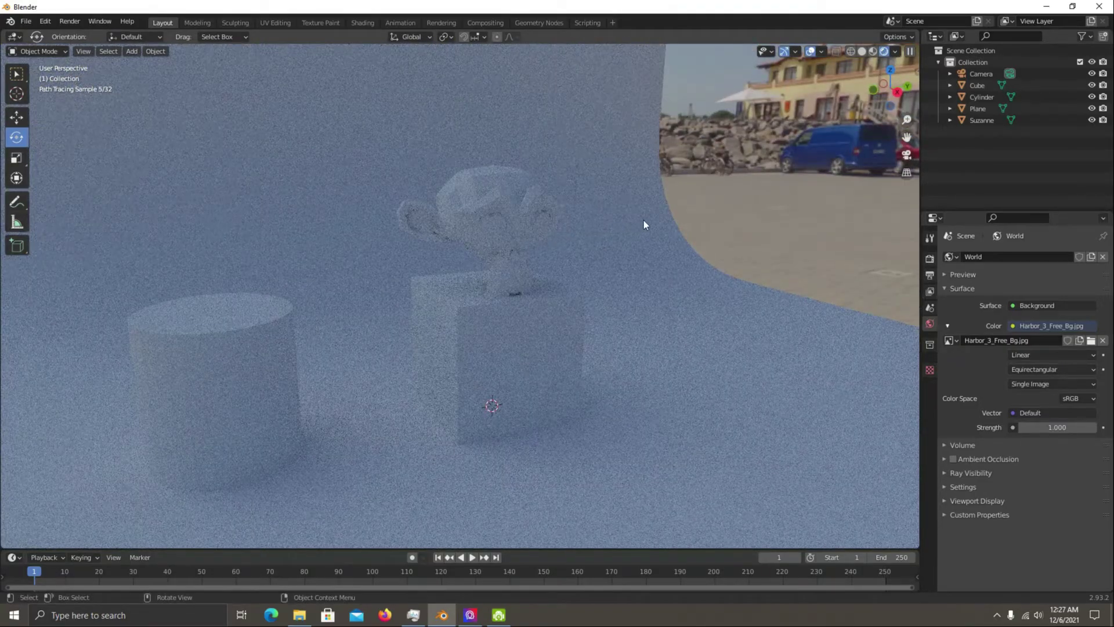
pyautogui.moveTo(744, 200)
pyautogui.mouseDown(button='middle')
pyautogui.moveTo(516, 204)
pyautogui.moveTo(558, 215)
pyautogui.mouseUp(button='middle')
pyautogui.hotkey('shift', 'a')
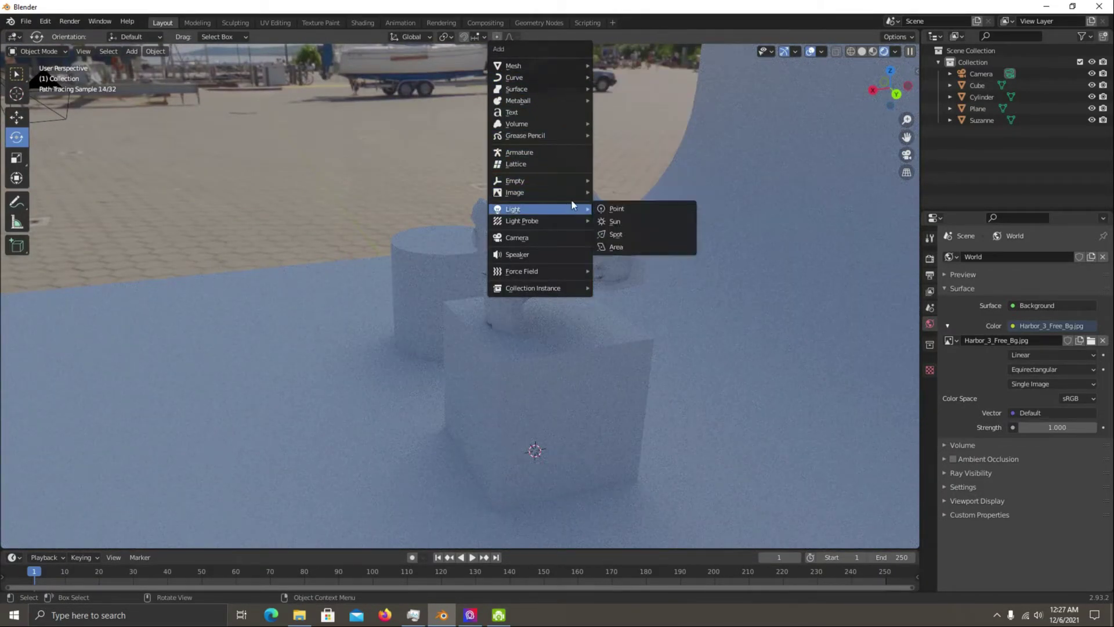
pyautogui.moveTo(623, 128)
pyautogui.mouseDown(button='middle')
pyautogui.moveTo(514, 141)
pyautogui.moveTo(707, 161)
pyautogui.moveTo(754, 154)
pyautogui.mouseUp(button='middle')
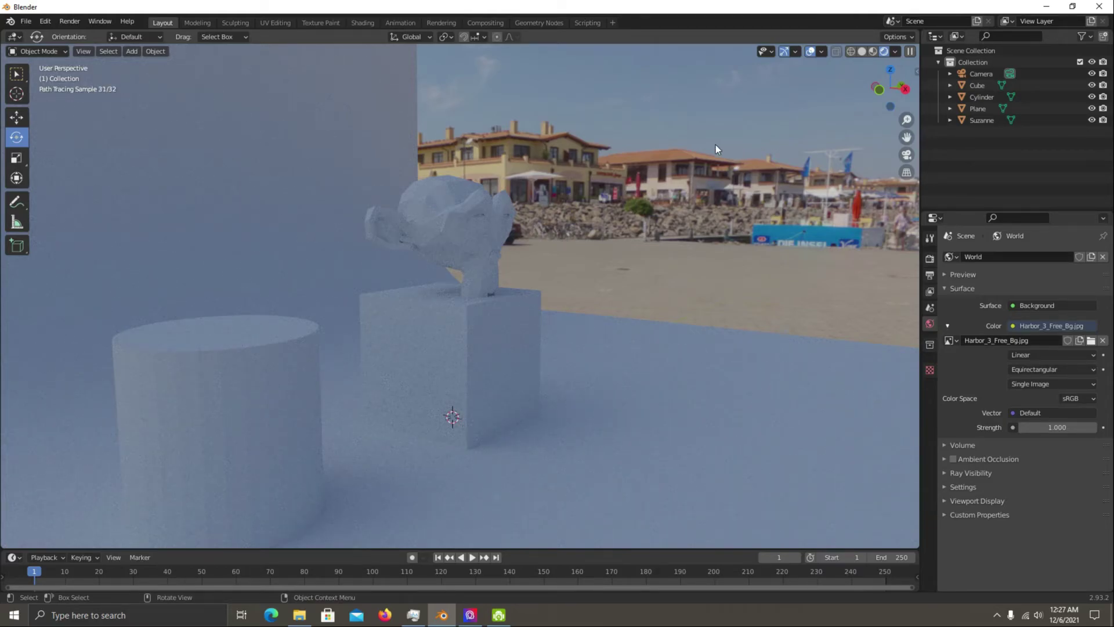
pyautogui.moveTo(554, 199)
pyautogui.mouseDown(button='middle')
pyautogui.moveTo(438, 183)
pyautogui.moveTo(333, 200)
pyautogui.moveTo(583, 198)
pyautogui.mouseUp(button='middle')
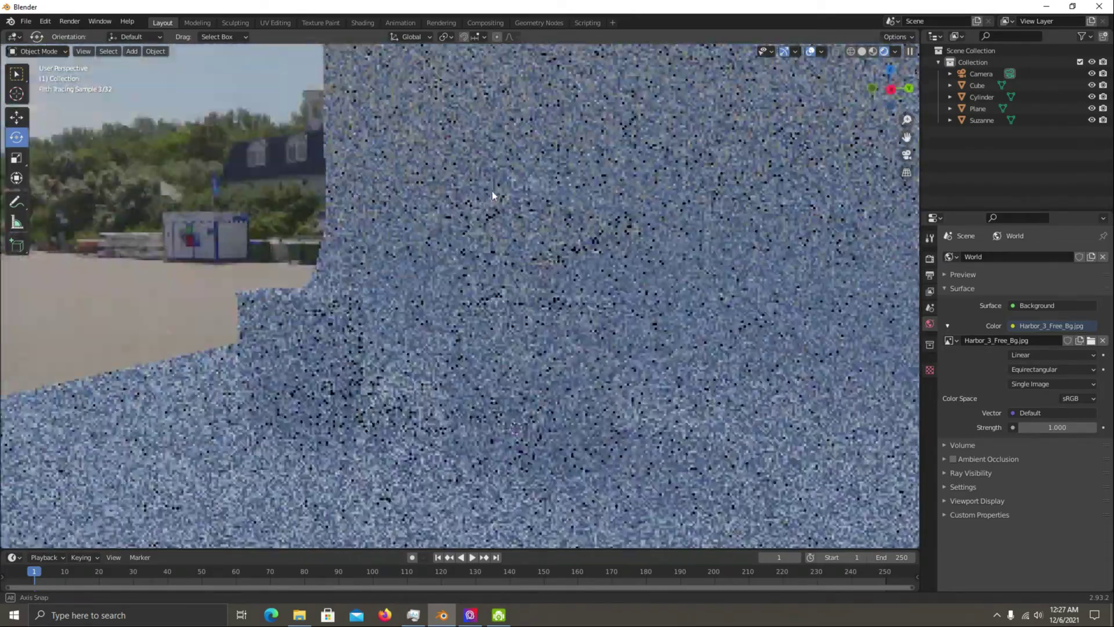